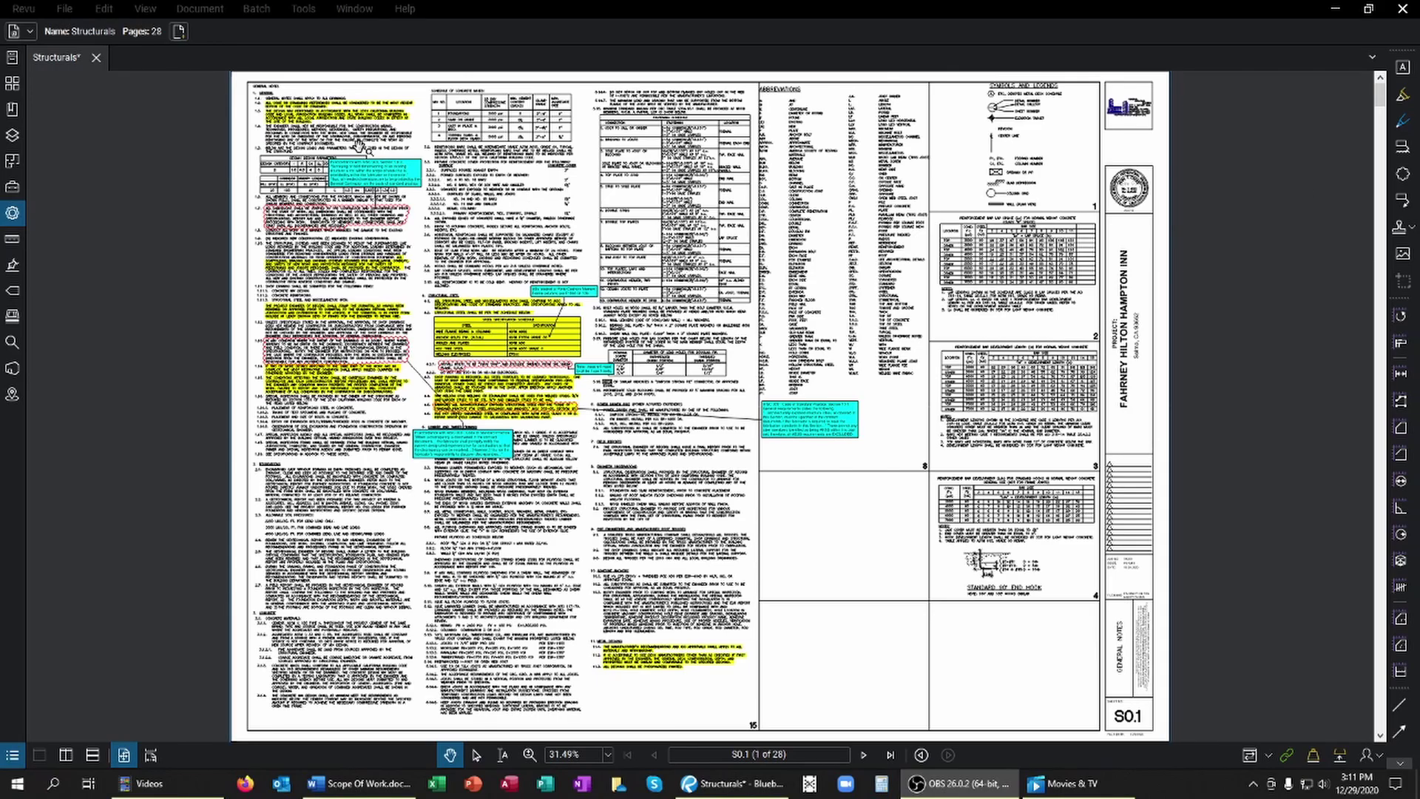
pyautogui.scroll(4, 281, 95)
pyautogui.scroll(4, 281, 94)
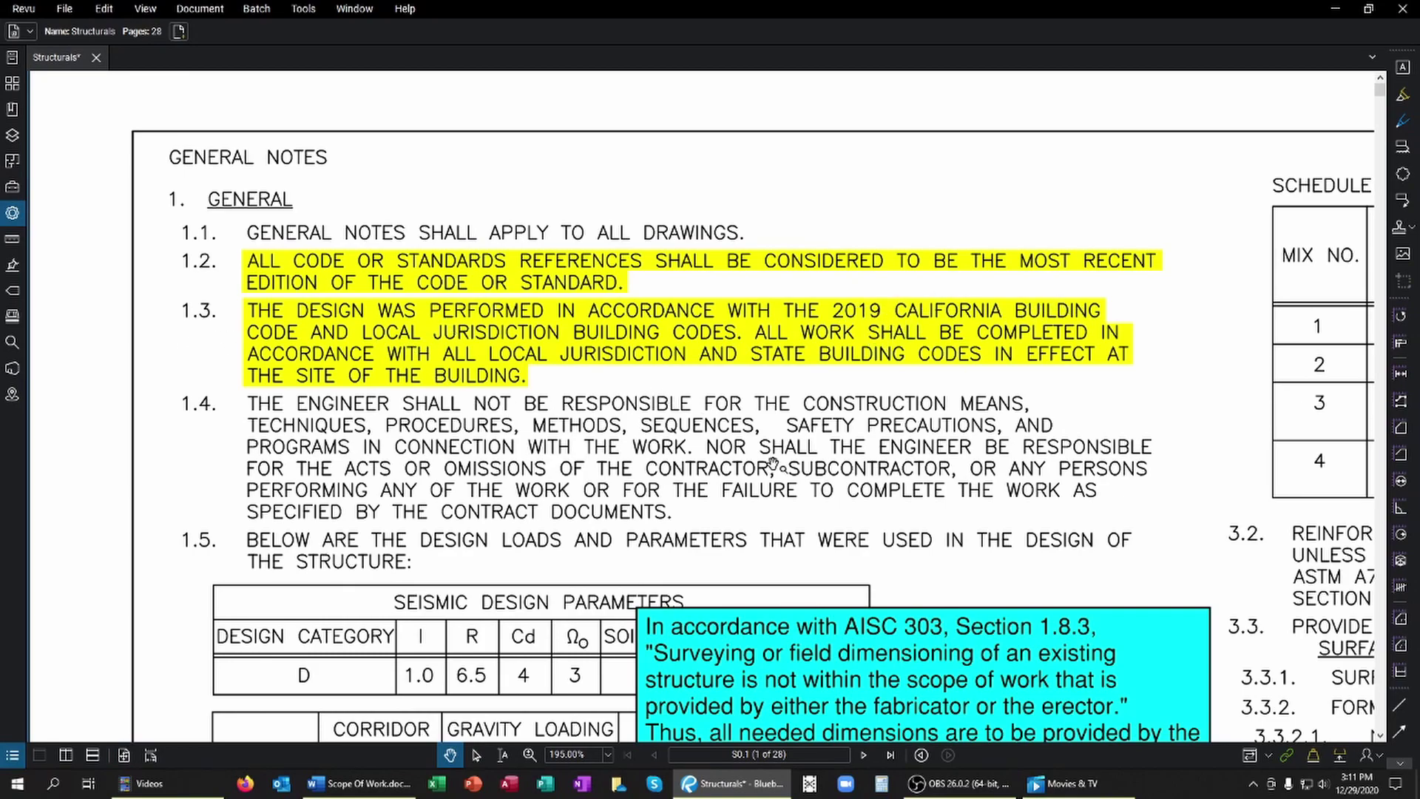
pyautogui.scroll(-2, 668, 386)
pyautogui.scroll(-3, 668, 386)
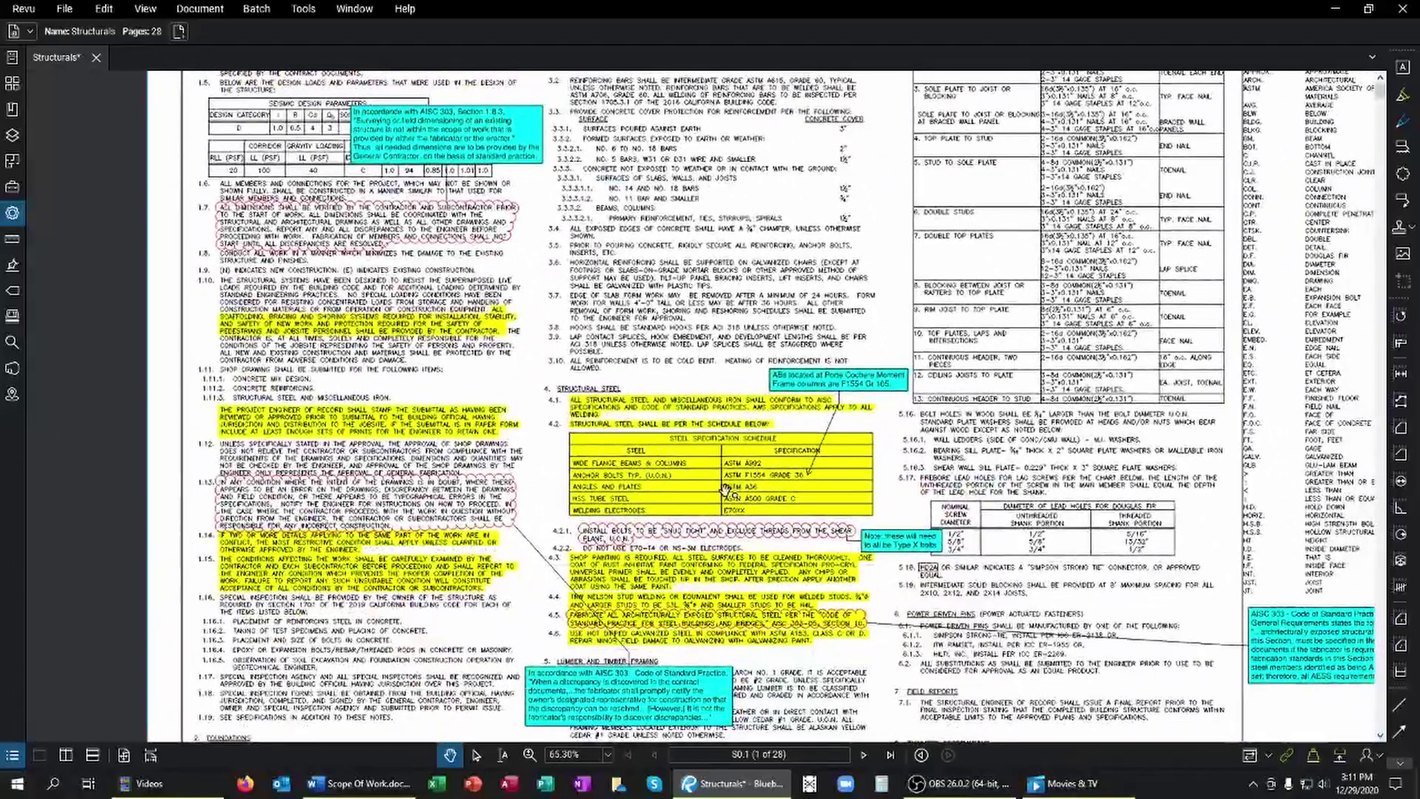
pyautogui.scroll(6, 531, 321)
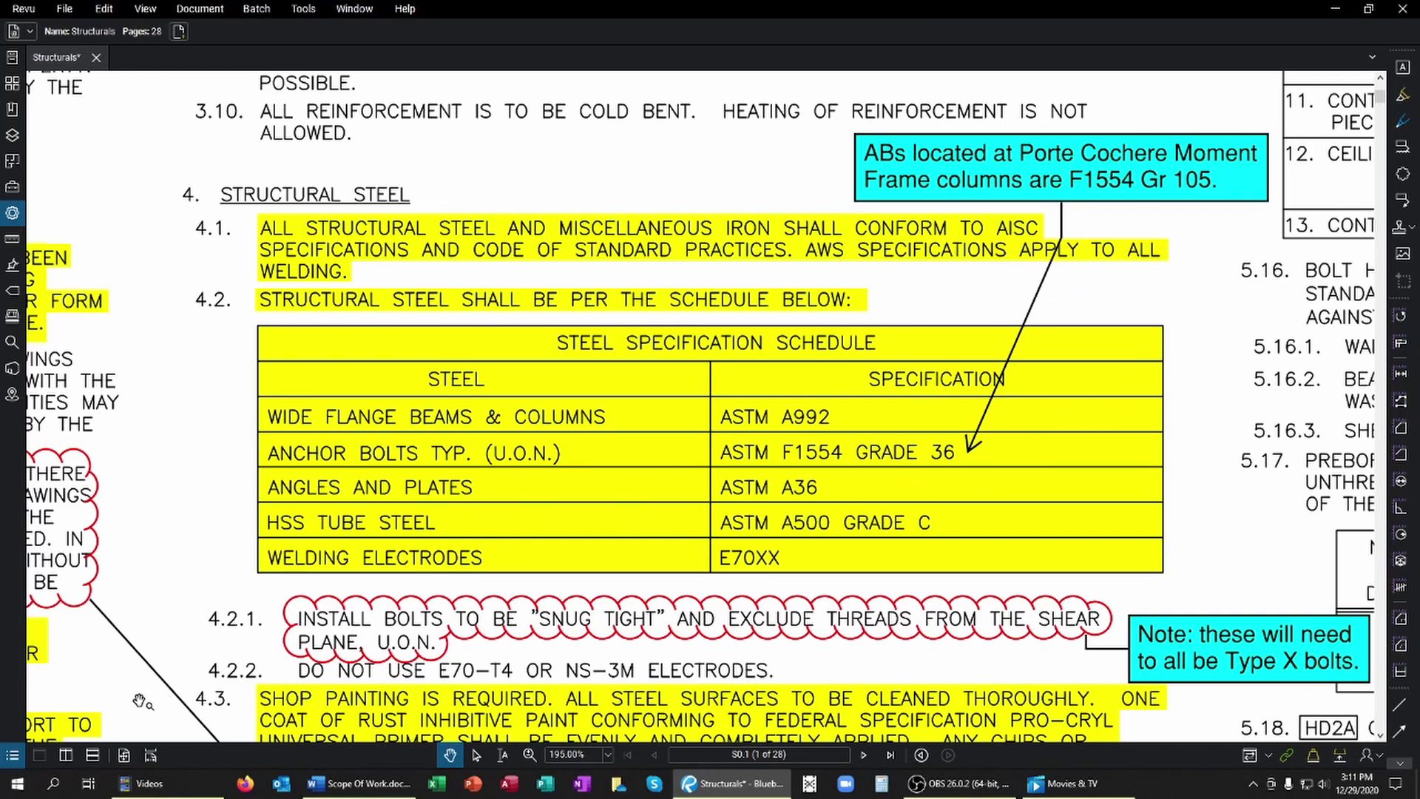
pyautogui.click(124, 754)
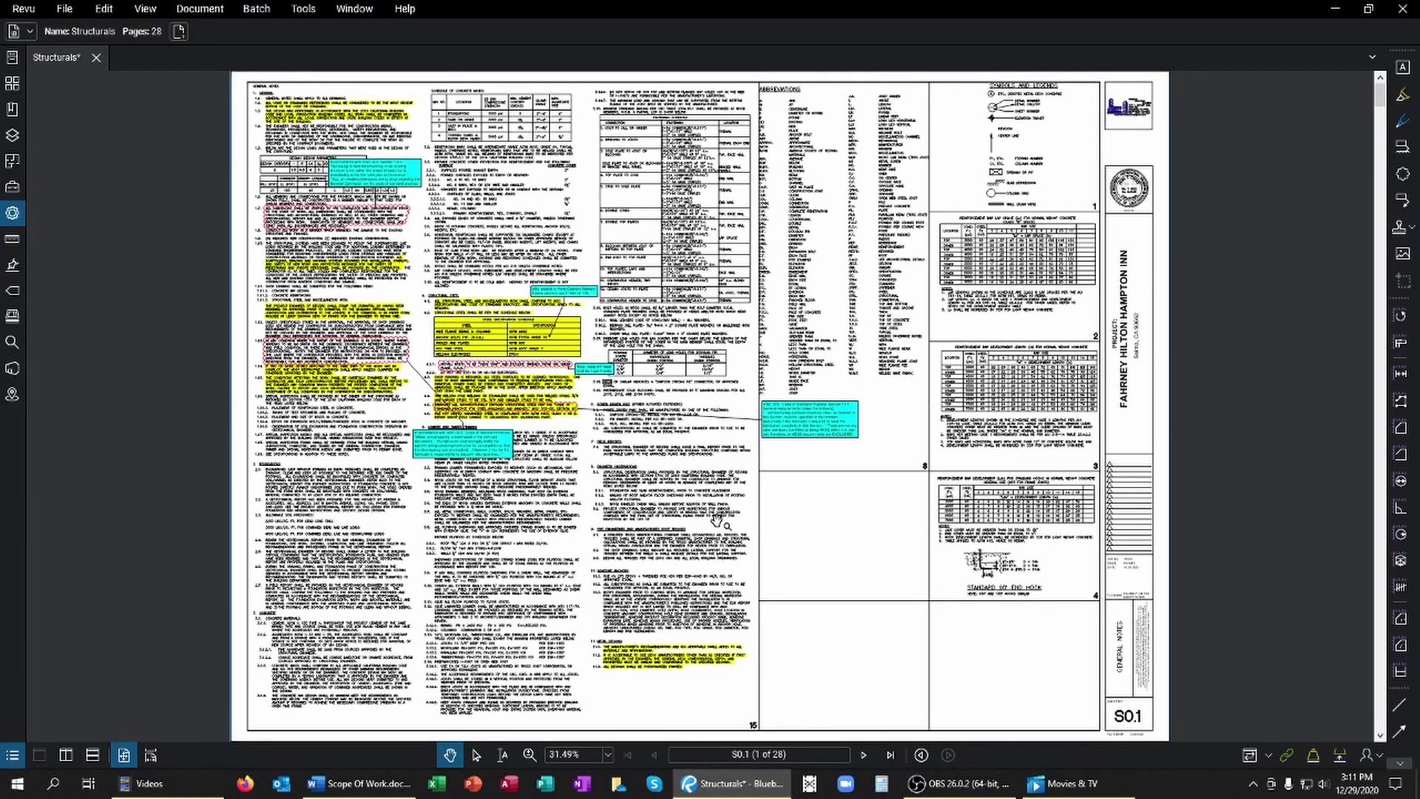
# Step: Zoom into sheet S1.0 and pan across the grid bubbles, column callouts and grid lines 13 through 21
pyautogui.scroll(-1, 717, 522)
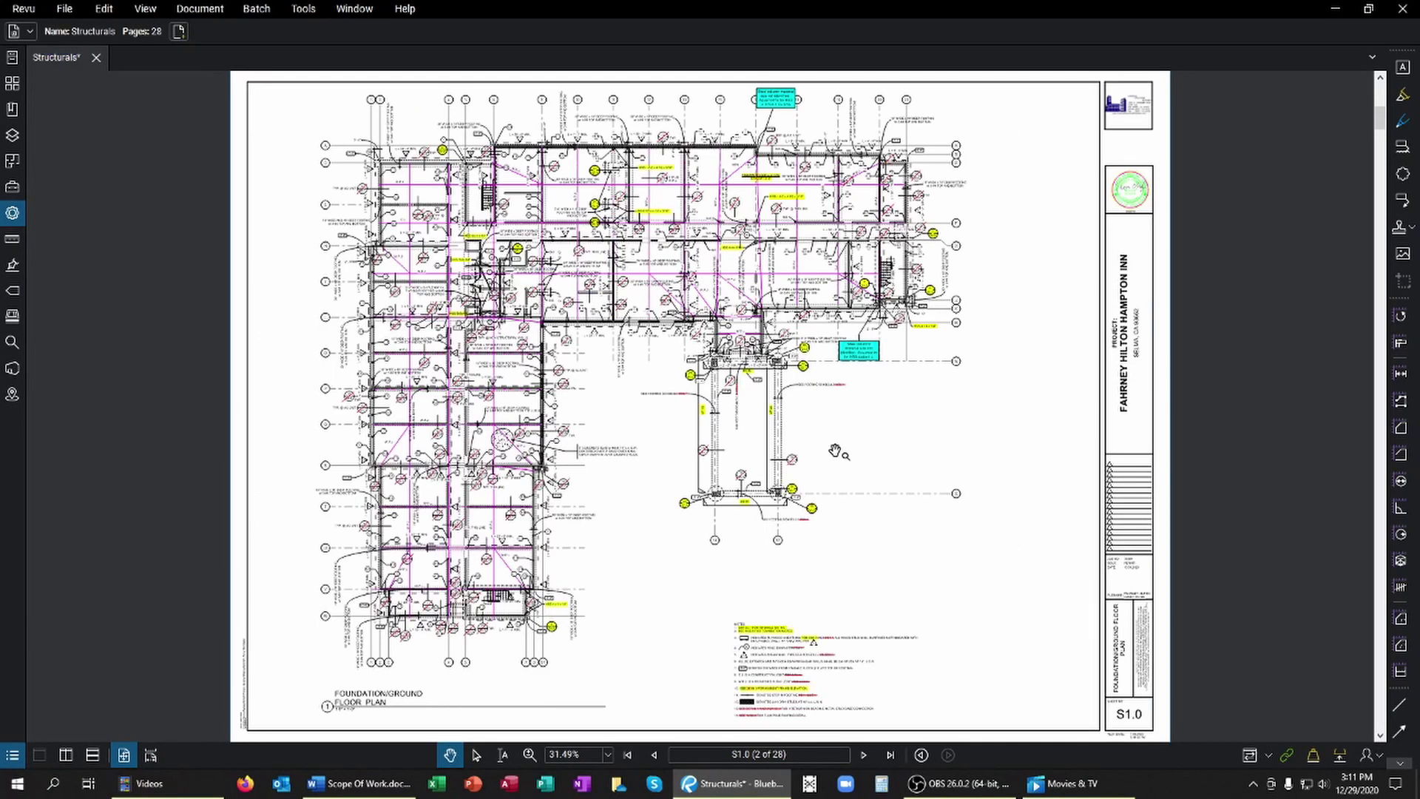
pyautogui.scroll(3, 636, 155)
pyautogui.scroll(2, 624, 161)
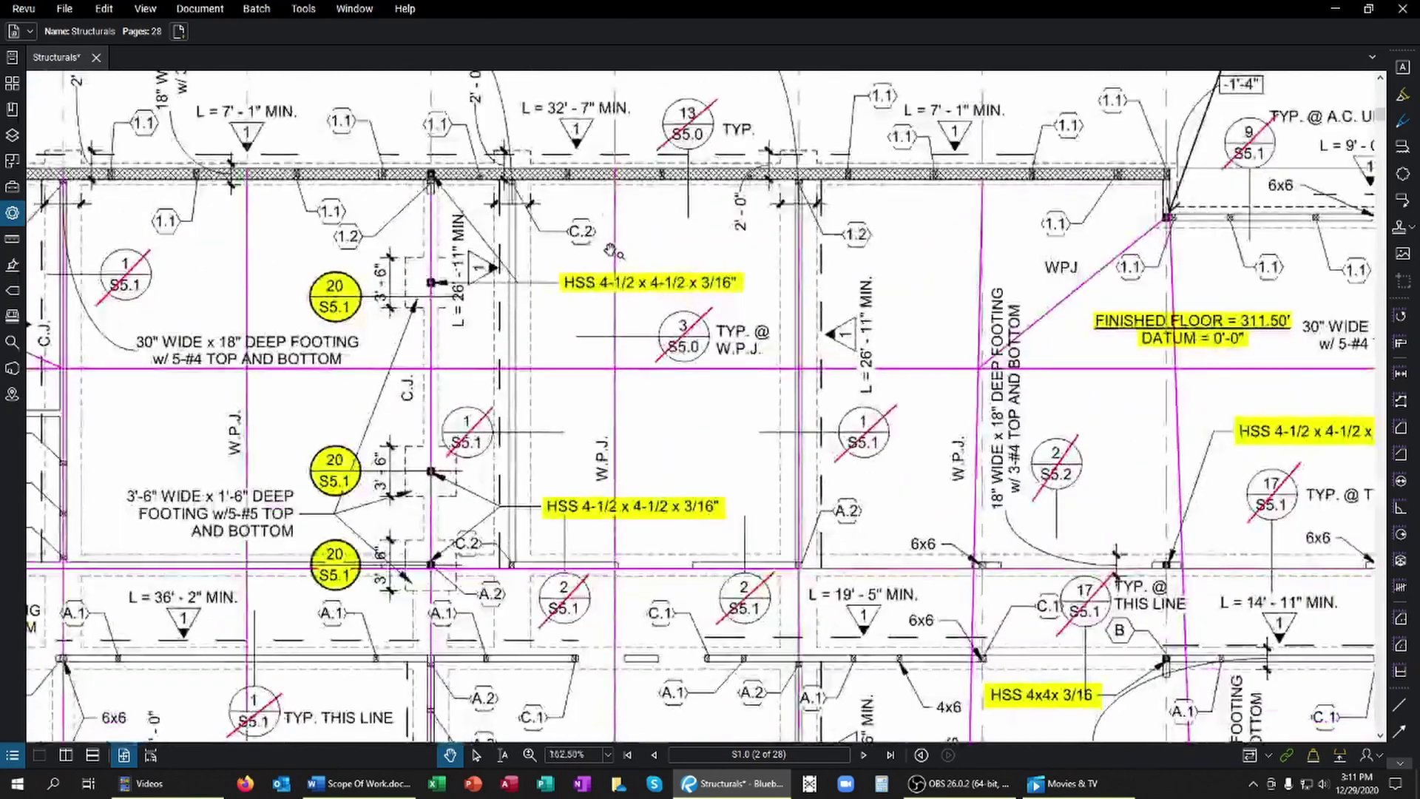
pyautogui.scroll(1, 695, 228)
pyautogui.scroll(-1, 695, 228)
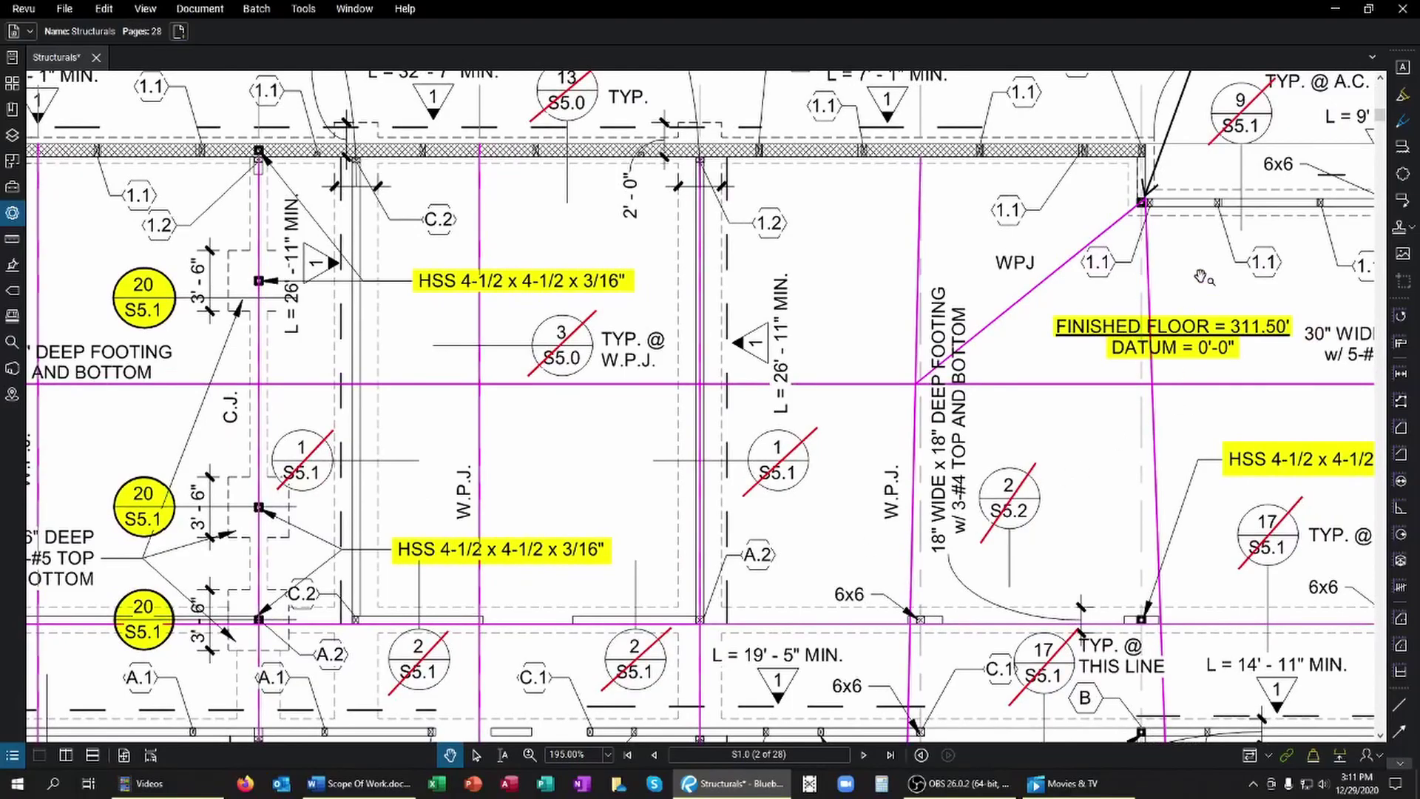
pyautogui.scroll(-1, 1204, 278)
pyautogui.moveTo(1020, 284); pyautogui.dragTo(938, 355)
pyautogui.scroll(-1, 1007, 224)
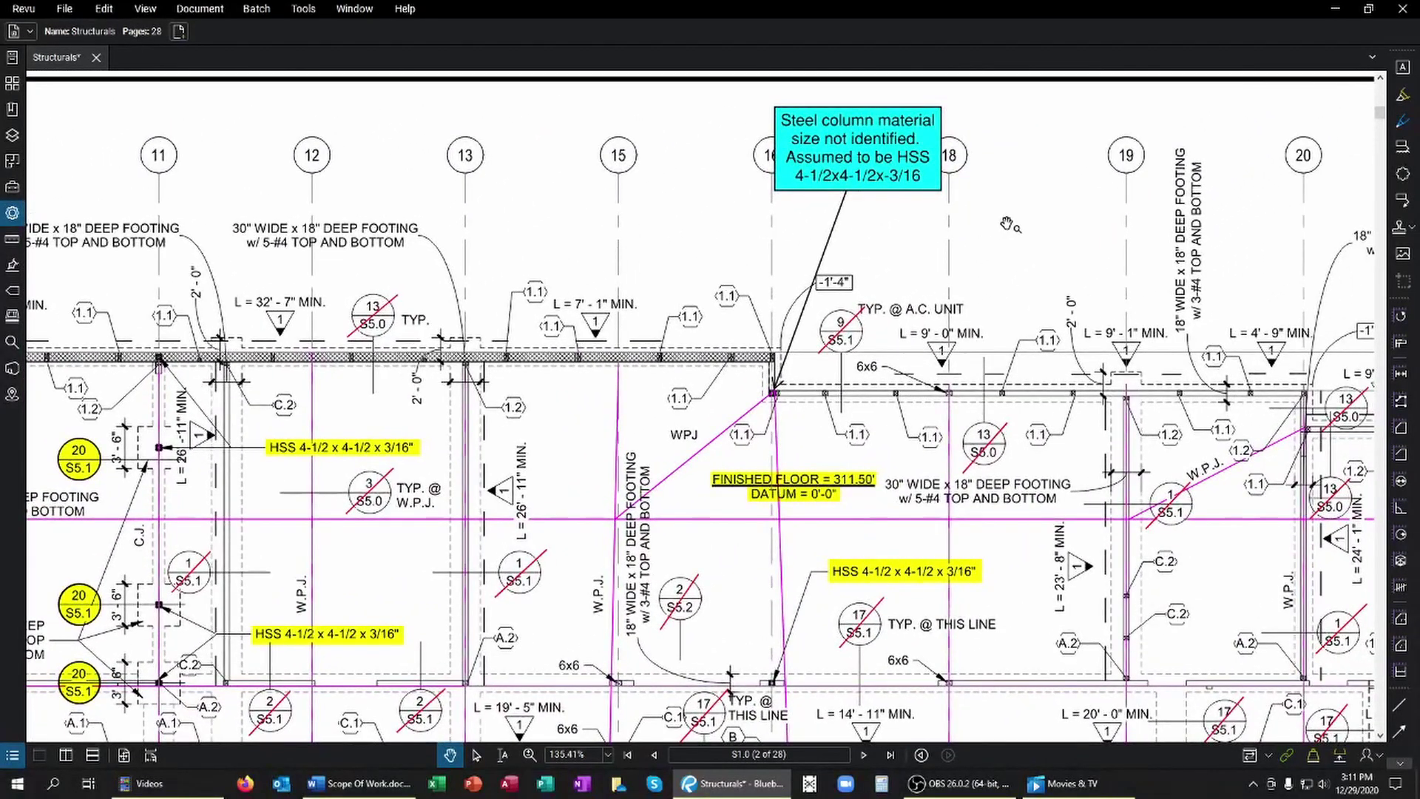
pyautogui.moveTo(1017, 208)
pyautogui.mouseDown()
pyautogui.moveTo(904, 258)
pyautogui.moveTo(670, 261)
pyautogui.mouseUp()
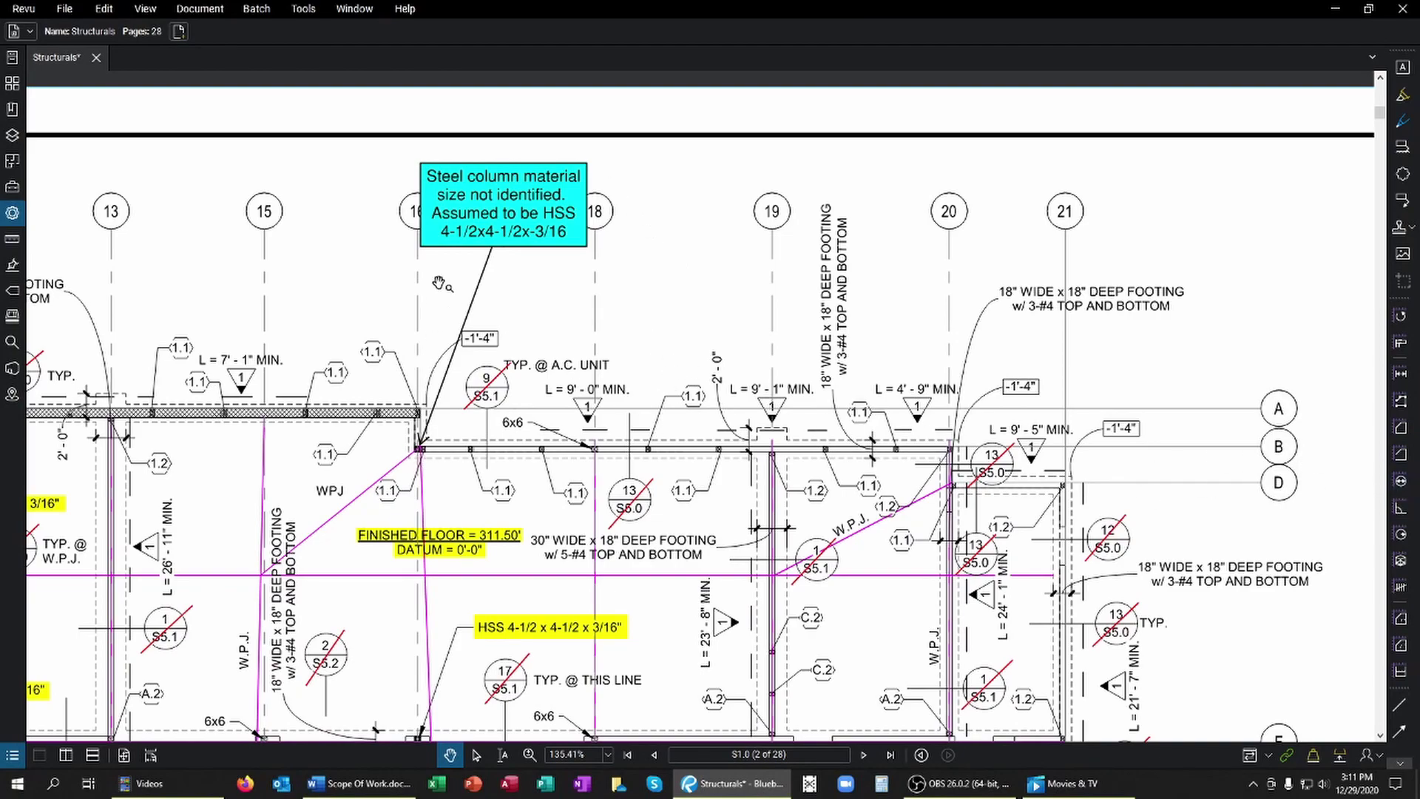
# Step: Inspect the right wing, title block and stair columns near grid J, then fit the whole page
pyautogui.scroll(5, 410, 465)
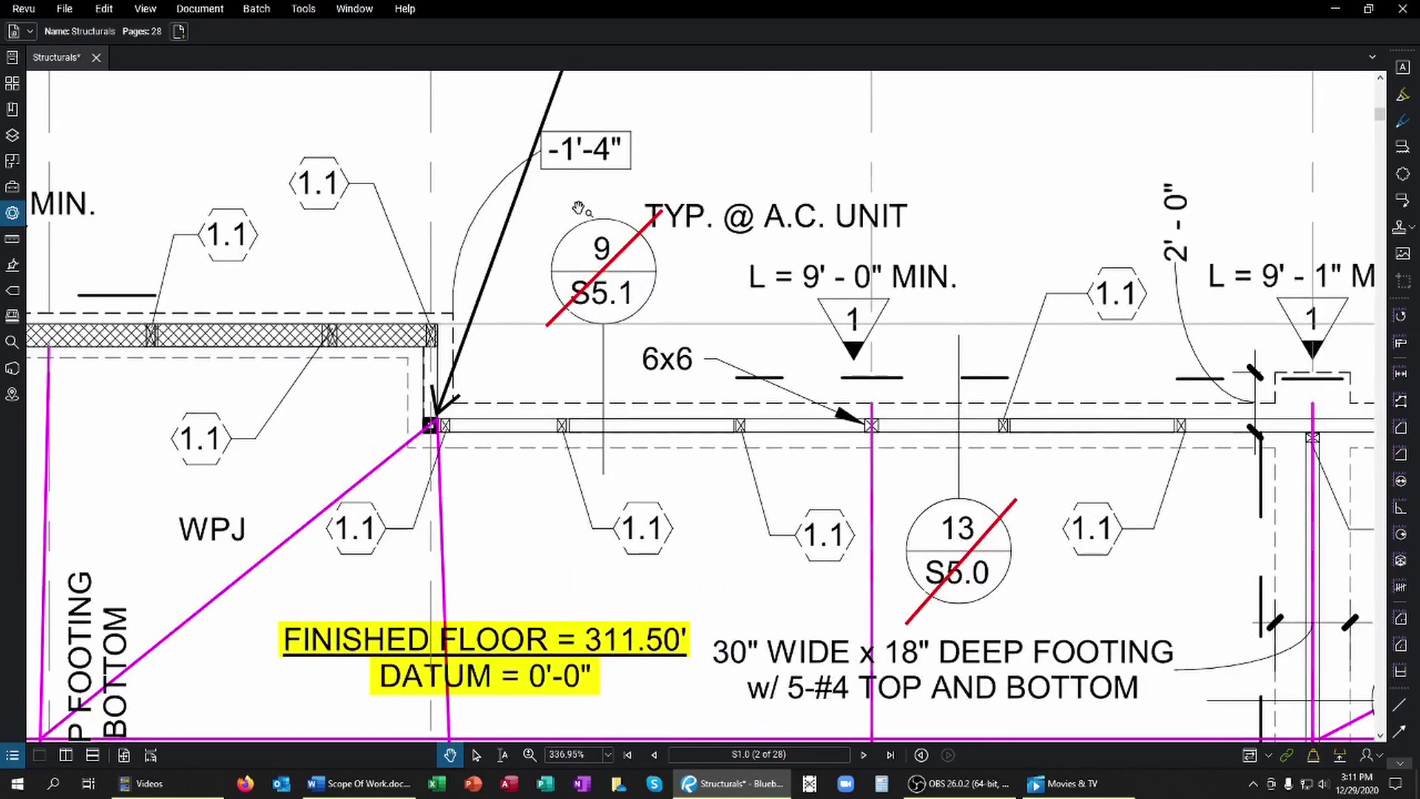
pyautogui.scroll(-3, 706, 296)
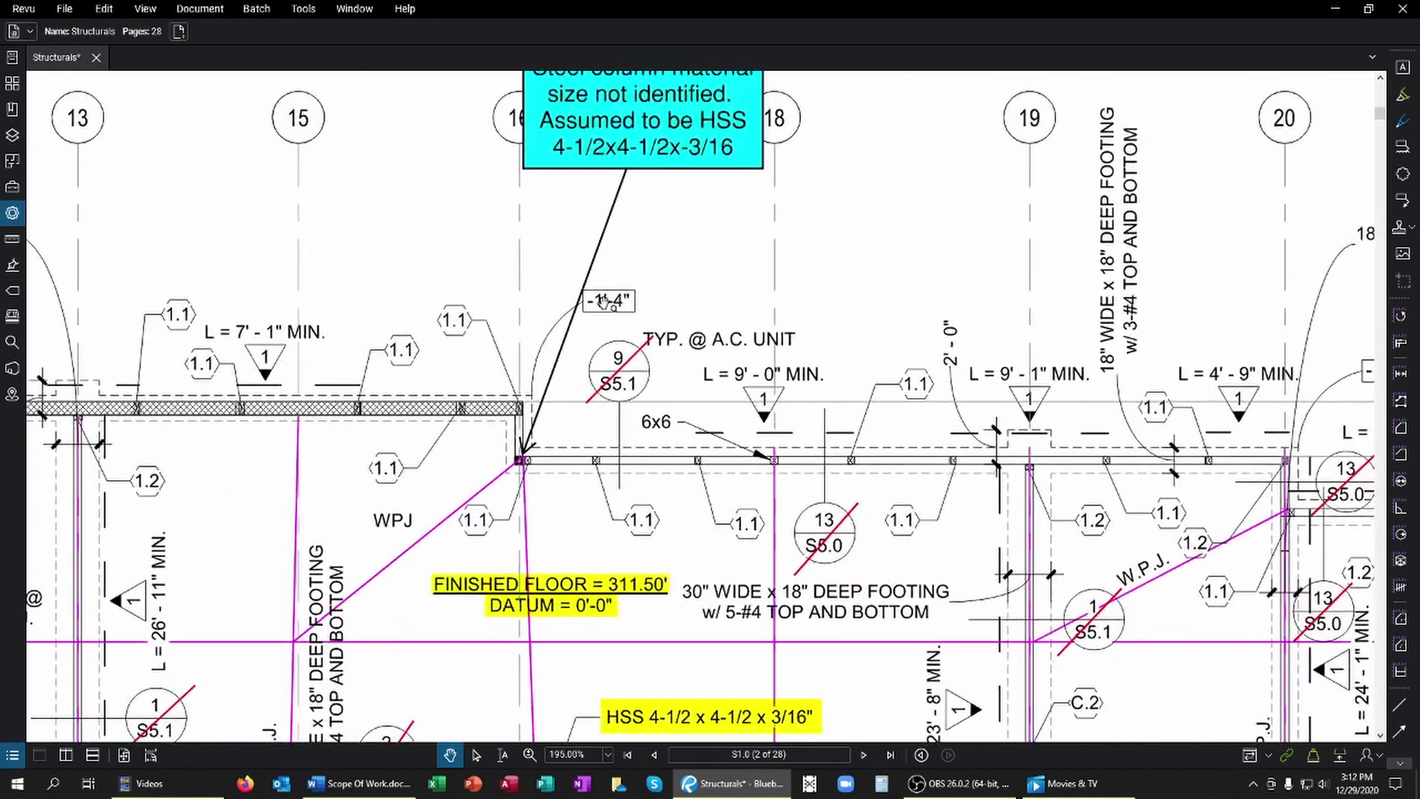
pyautogui.scroll(-1, 809, 255)
pyautogui.scroll(-1, 809, 255)
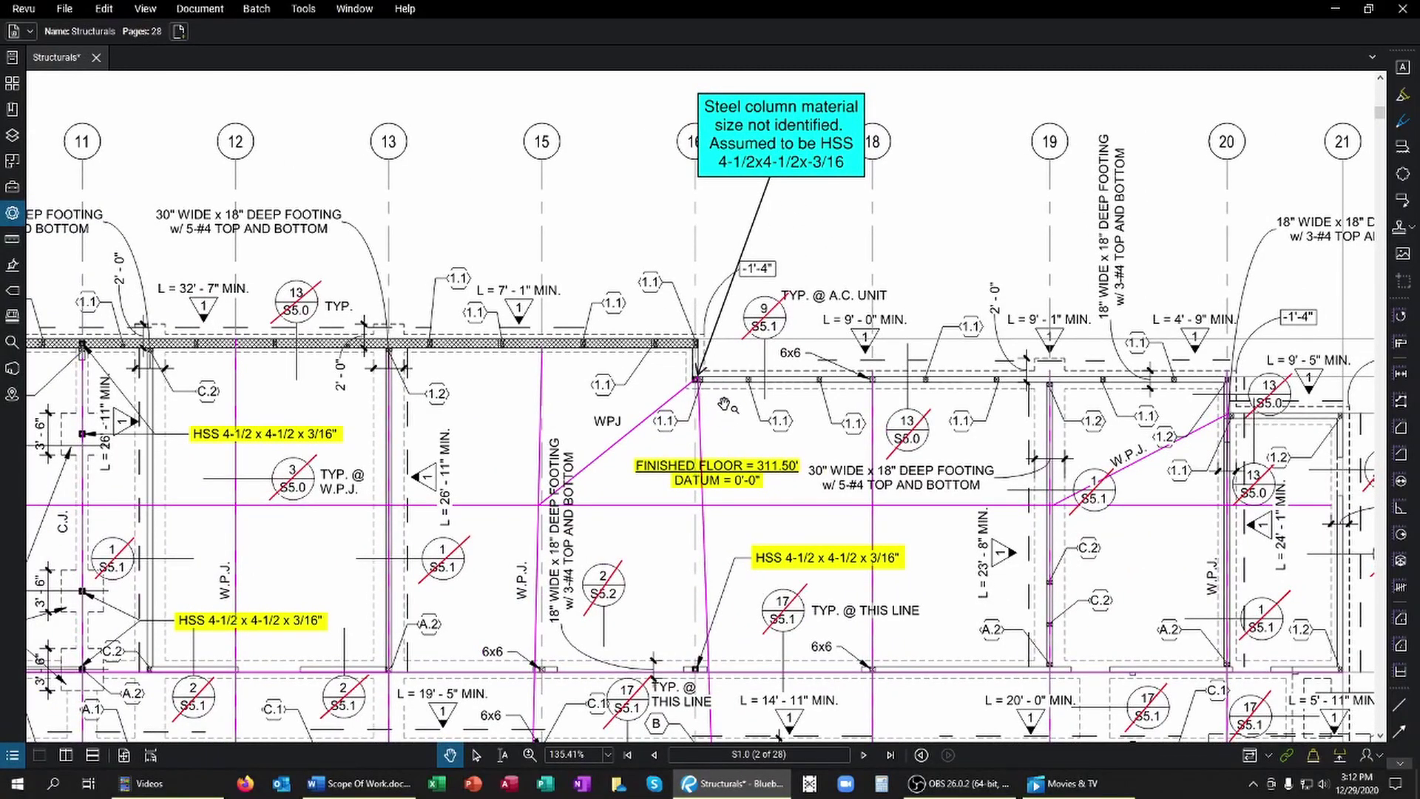
pyautogui.moveTo(970, 596); pyautogui.dragTo(942, 580)
pyautogui.scroll(-3, 941, 580)
pyautogui.scroll(2, 1024, 386)
pyautogui.moveTo(1023, 386)
pyautogui.mouseDown()
pyautogui.moveTo(991, 469)
pyautogui.moveTo(919, 576)
pyautogui.mouseUp()
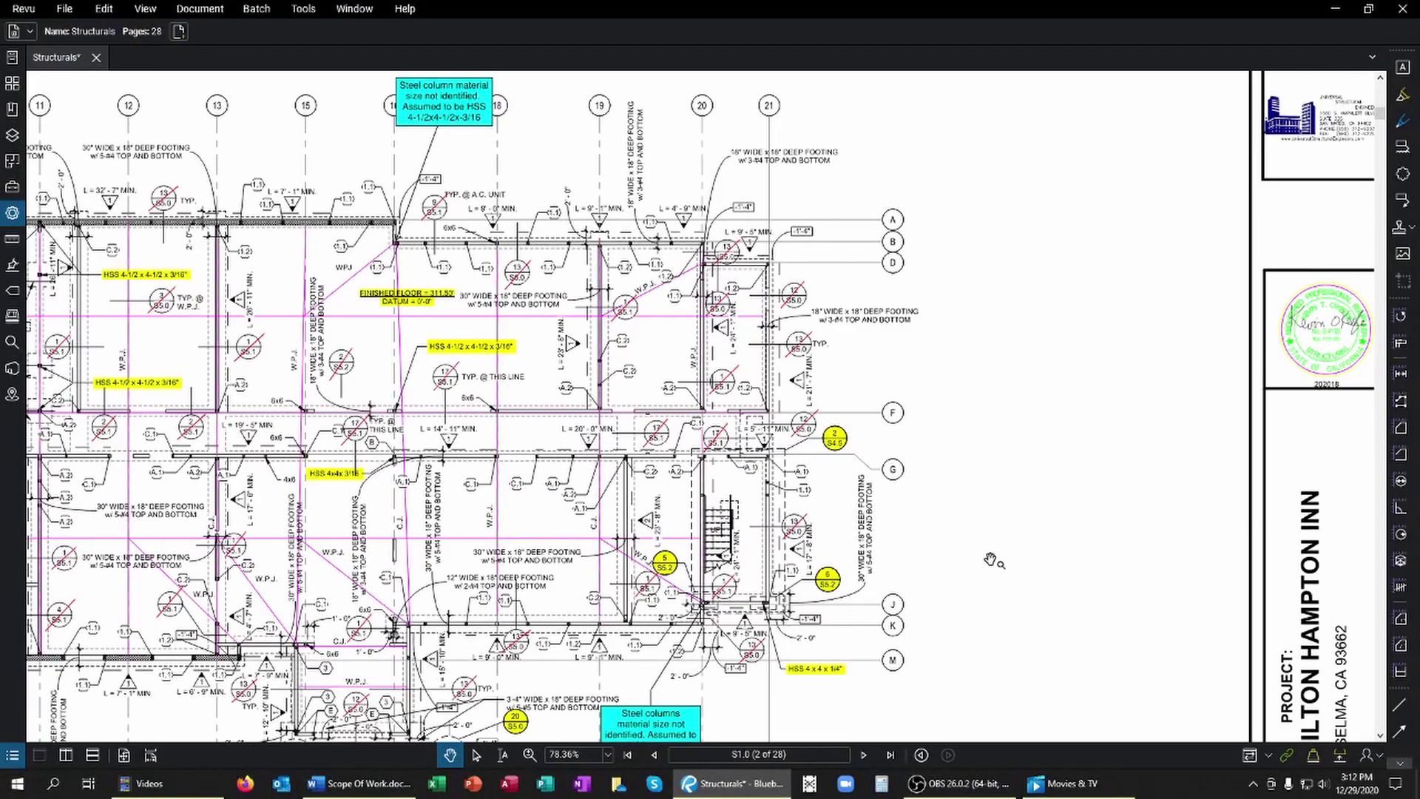
pyautogui.moveTo(1003, 560); pyautogui.dragTo(972, 418)
pyautogui.scroll(7, 665, 481)
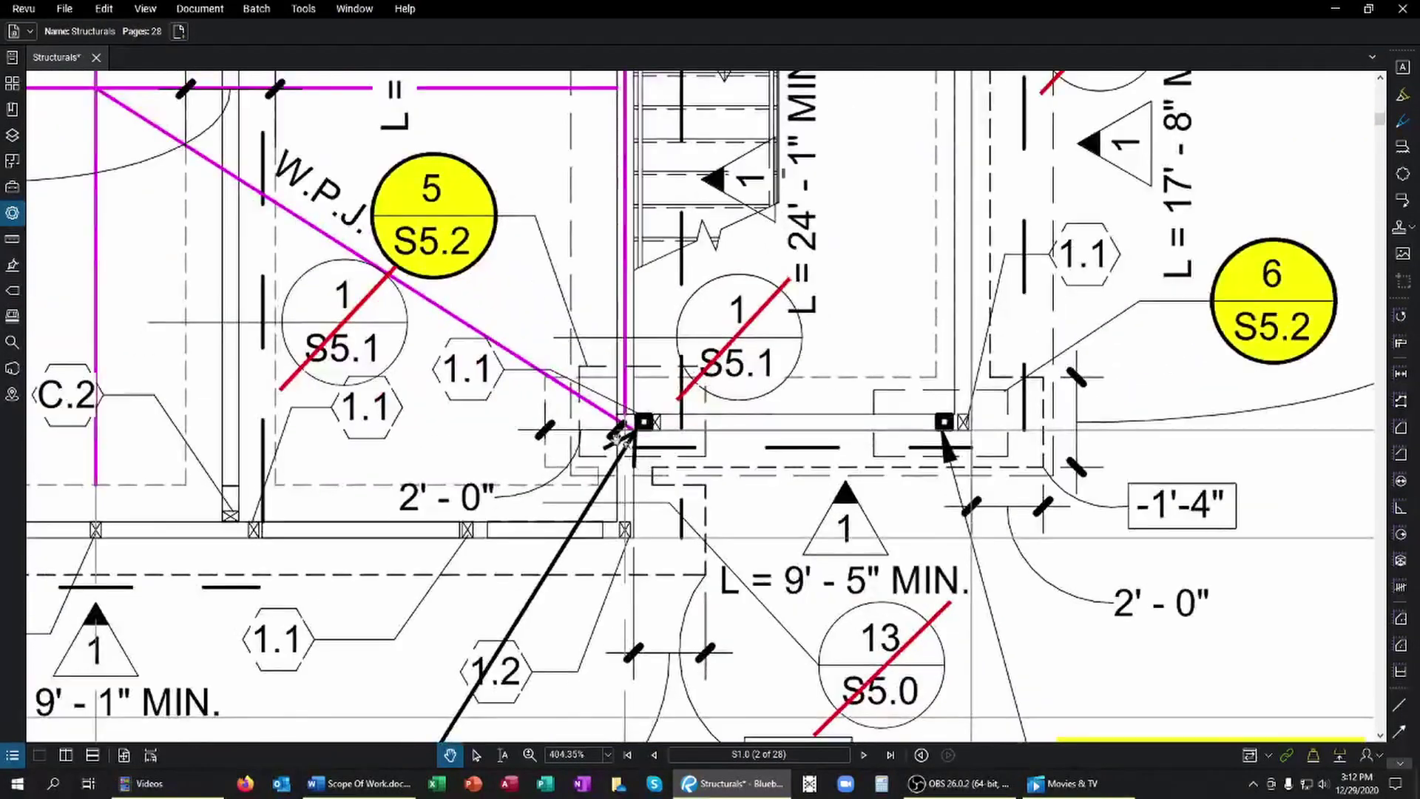
pyautogui.scroll(-3, 611, 444)
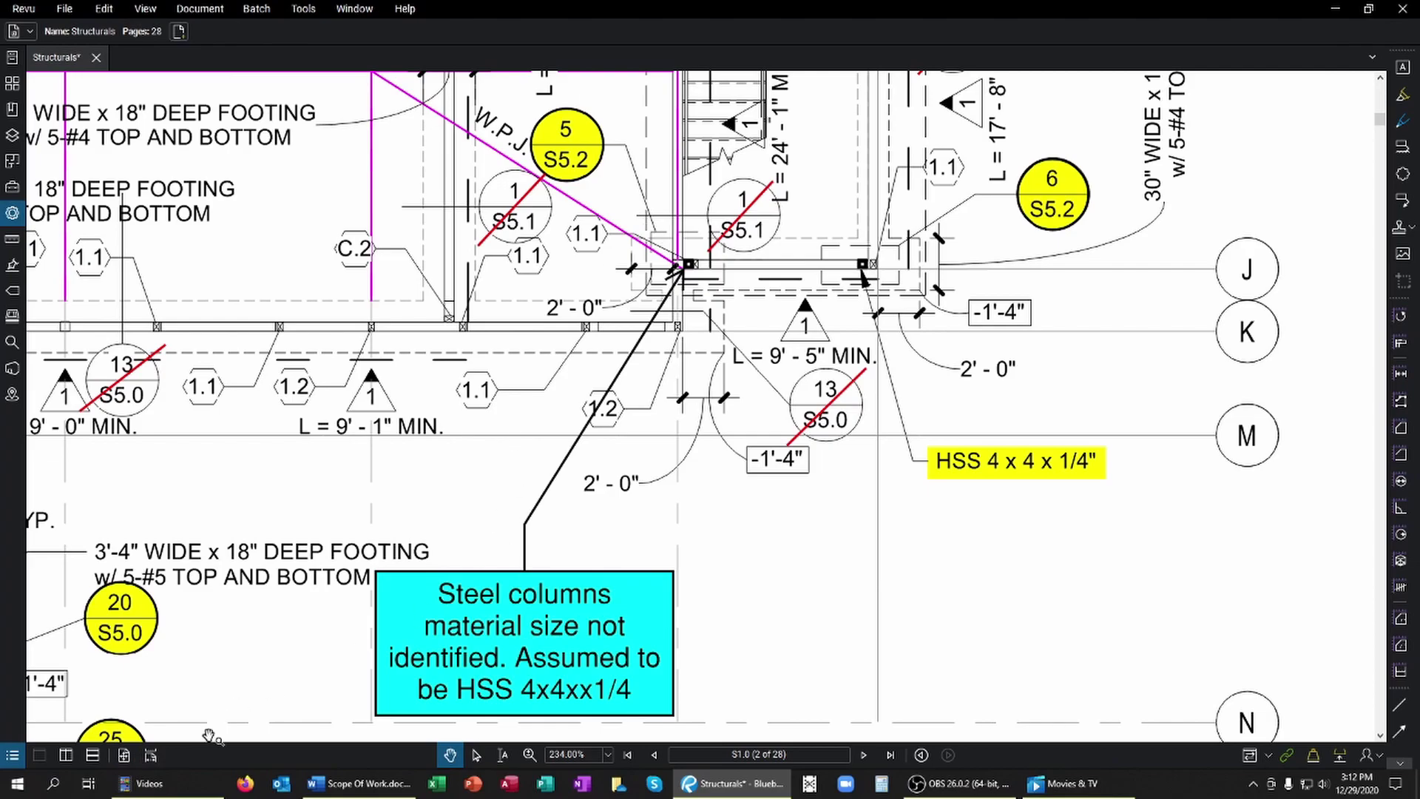
pyautogui.click(123, 754)
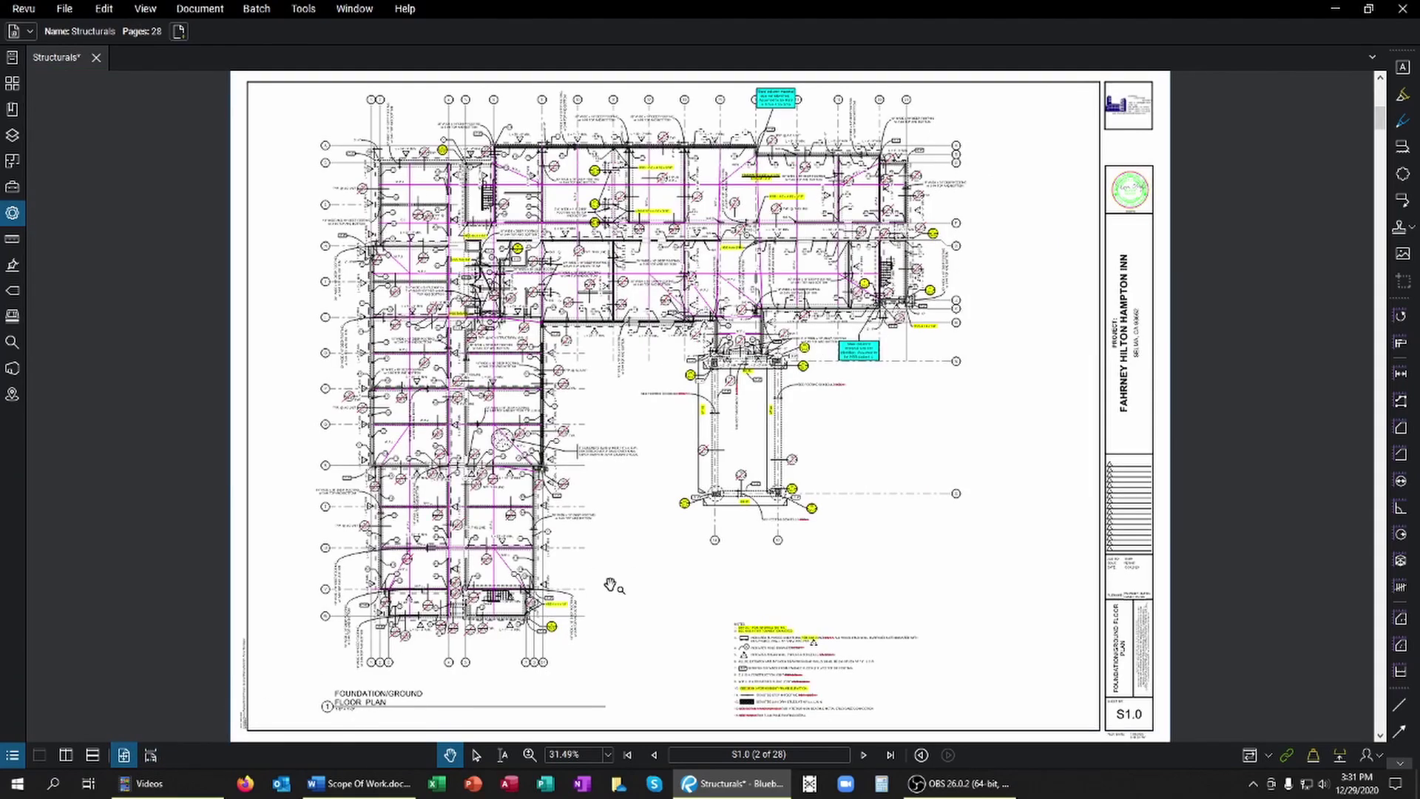
# Step: Scroll to sheet S3.0's 20/S7.2 callout and follow it to detail 20 on sheet S7.2
pyautogui.scroll(-1, 611, 586)
pyautogui.scroll(-1, 611, 586)
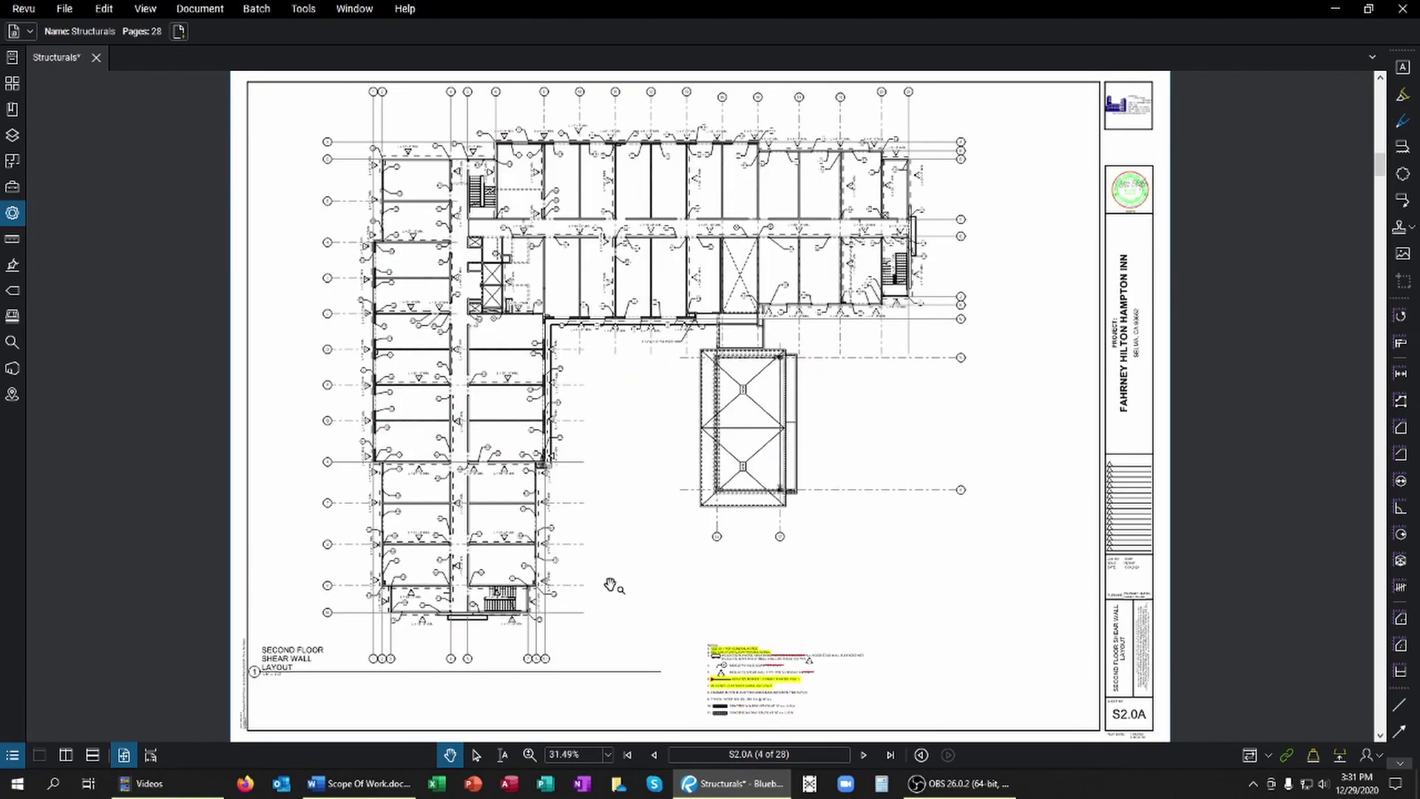
pyautogui.scroll(-1, 610, 585)
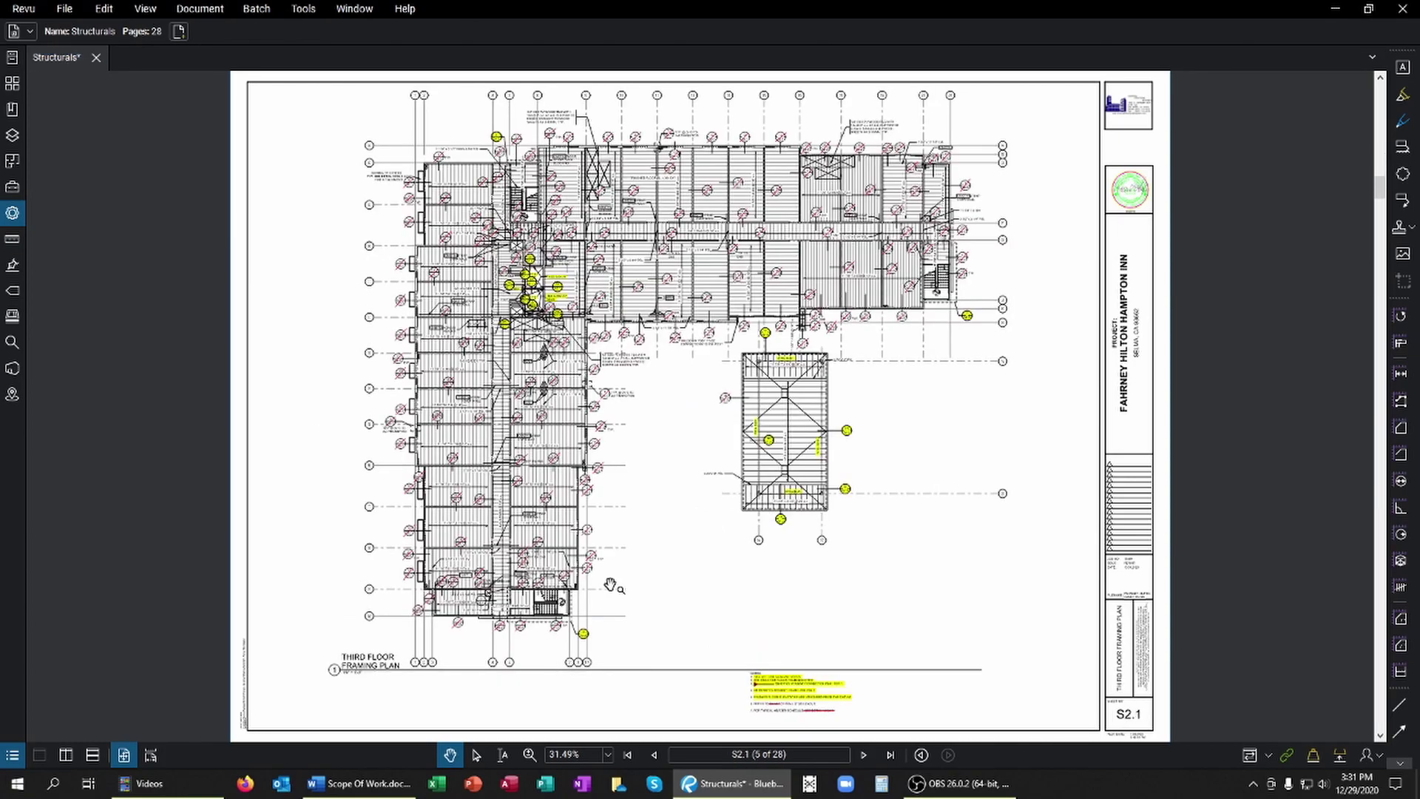
pyautogui.scroll(-1, 611, 585)
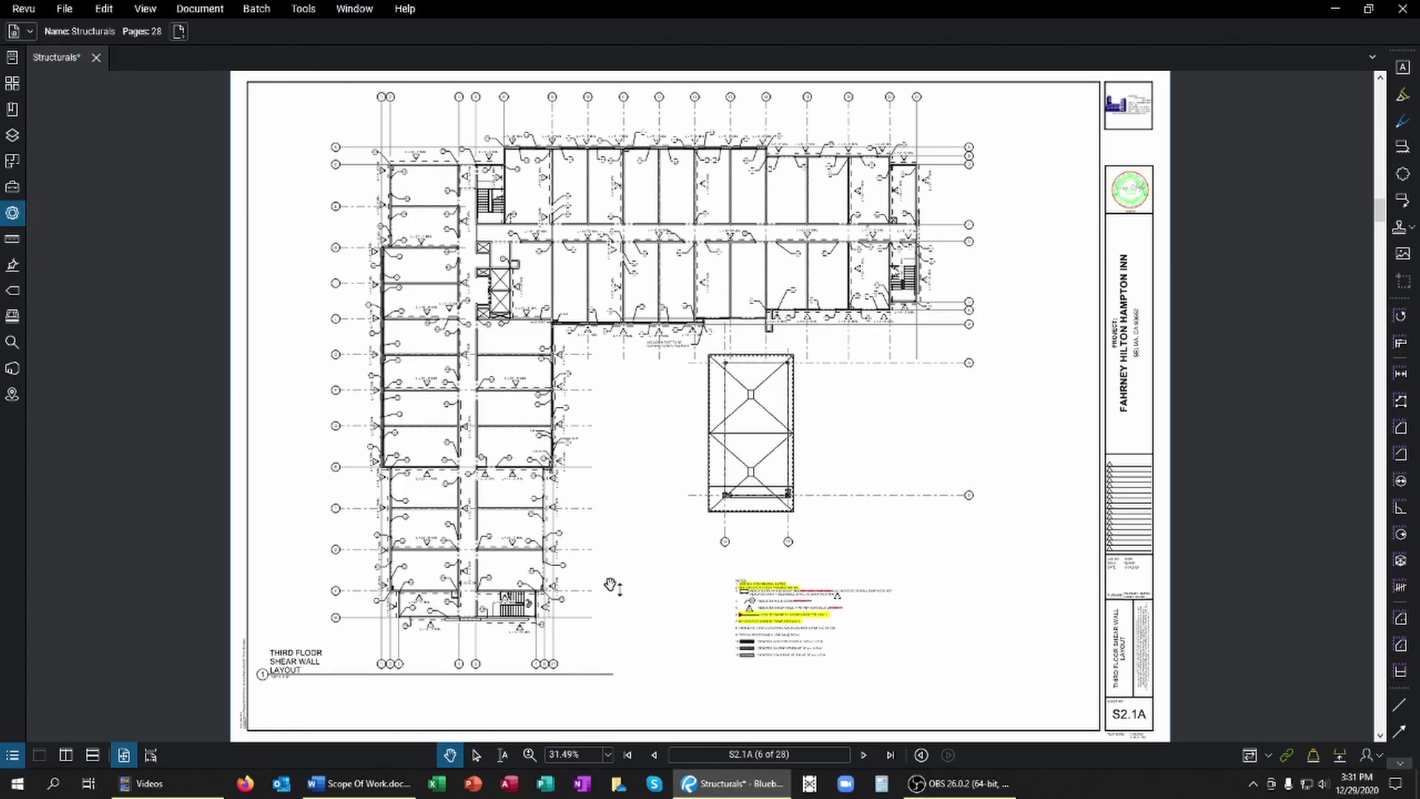
pyautogui.scroll(-1, 611, 586)
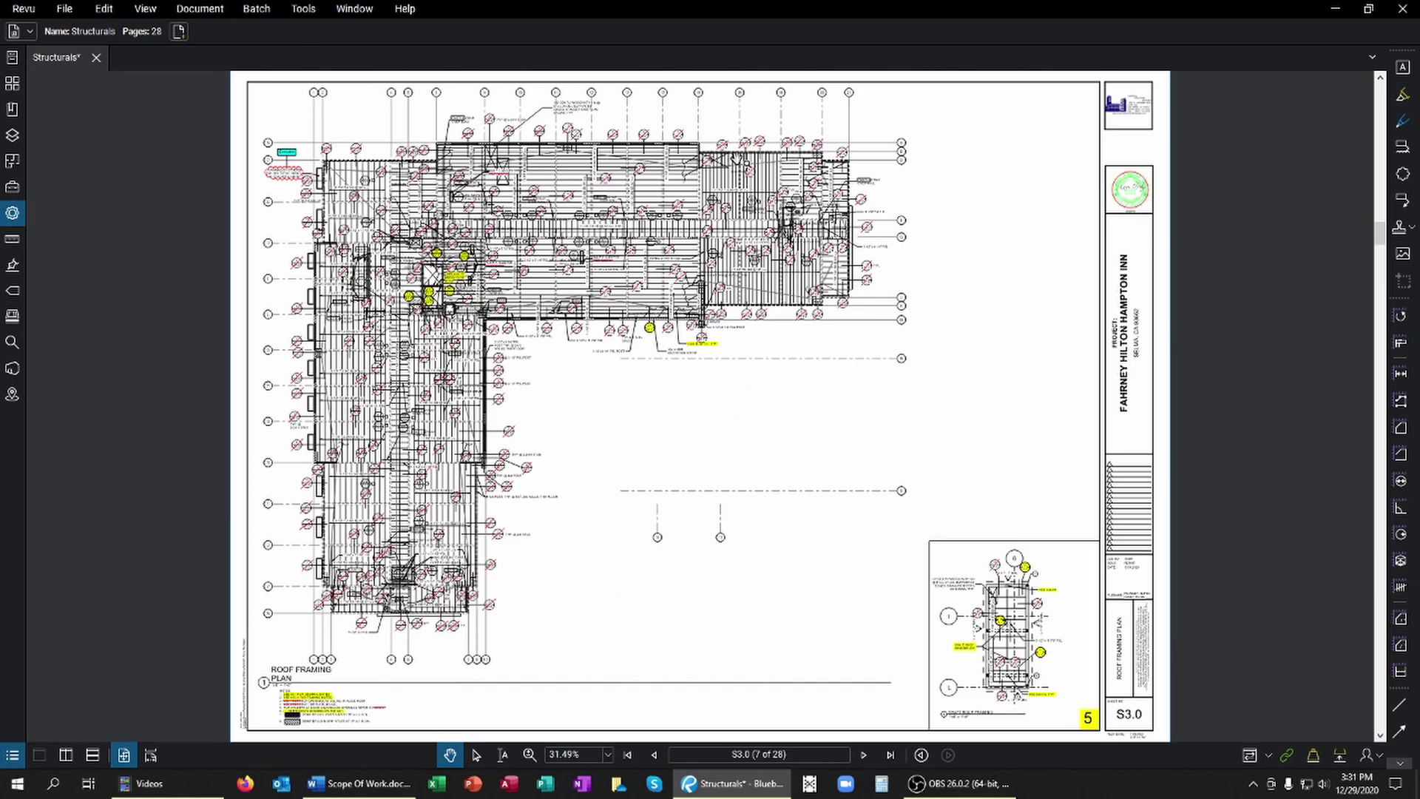
pyautogui.scroll(2, 721, 153)
pyautogui.scroll(6, 719, 152)
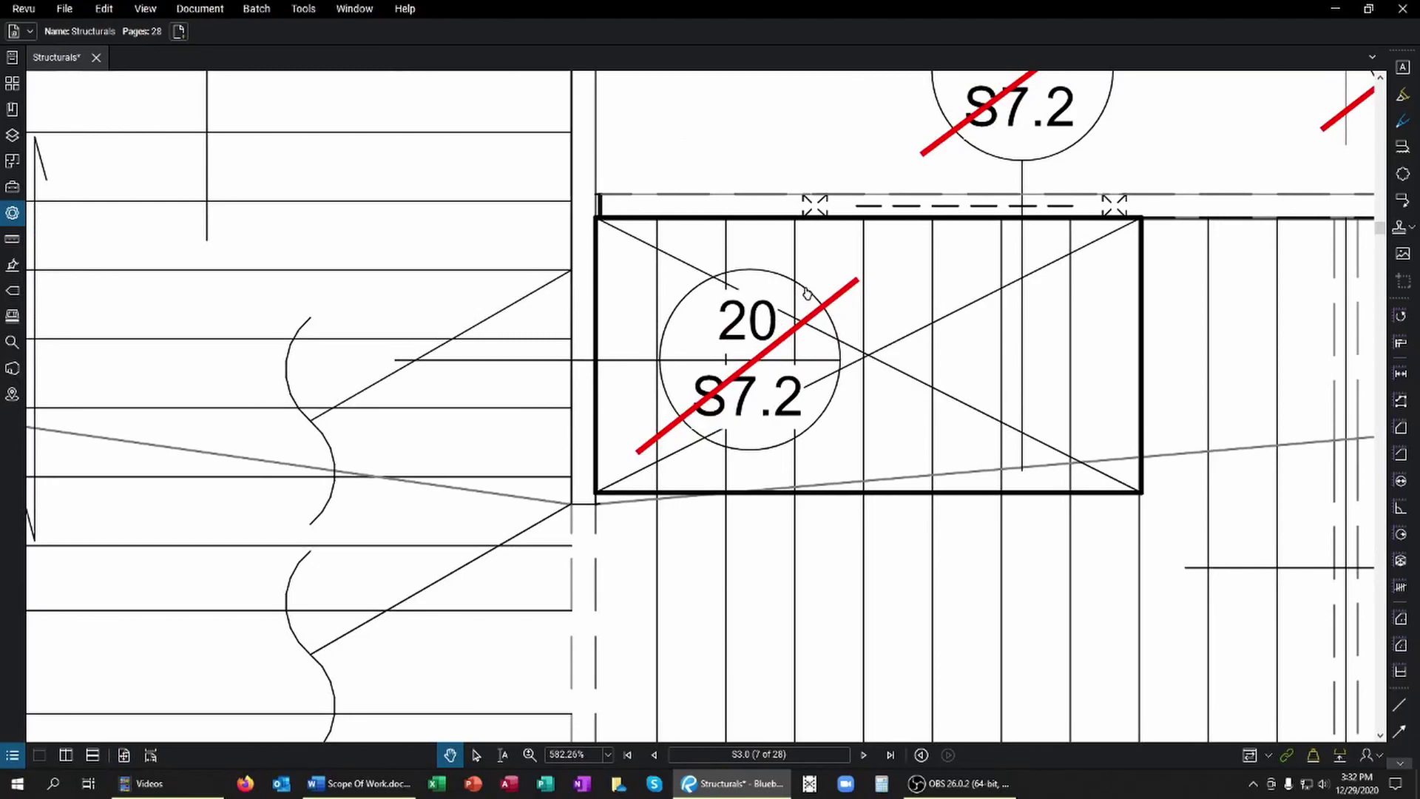
pyautogui.scroll(3, 796, 295)
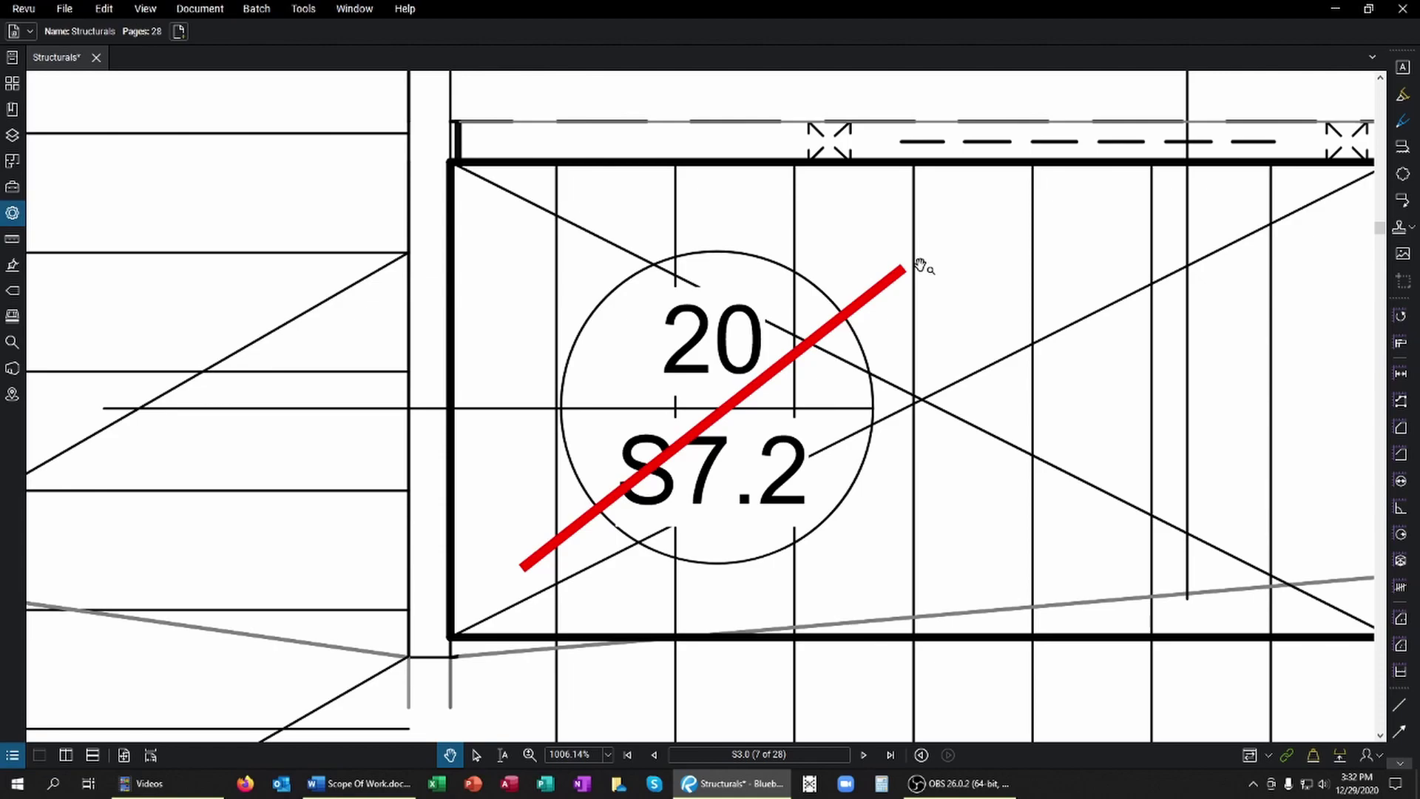
pyautogui.click(727, 408)
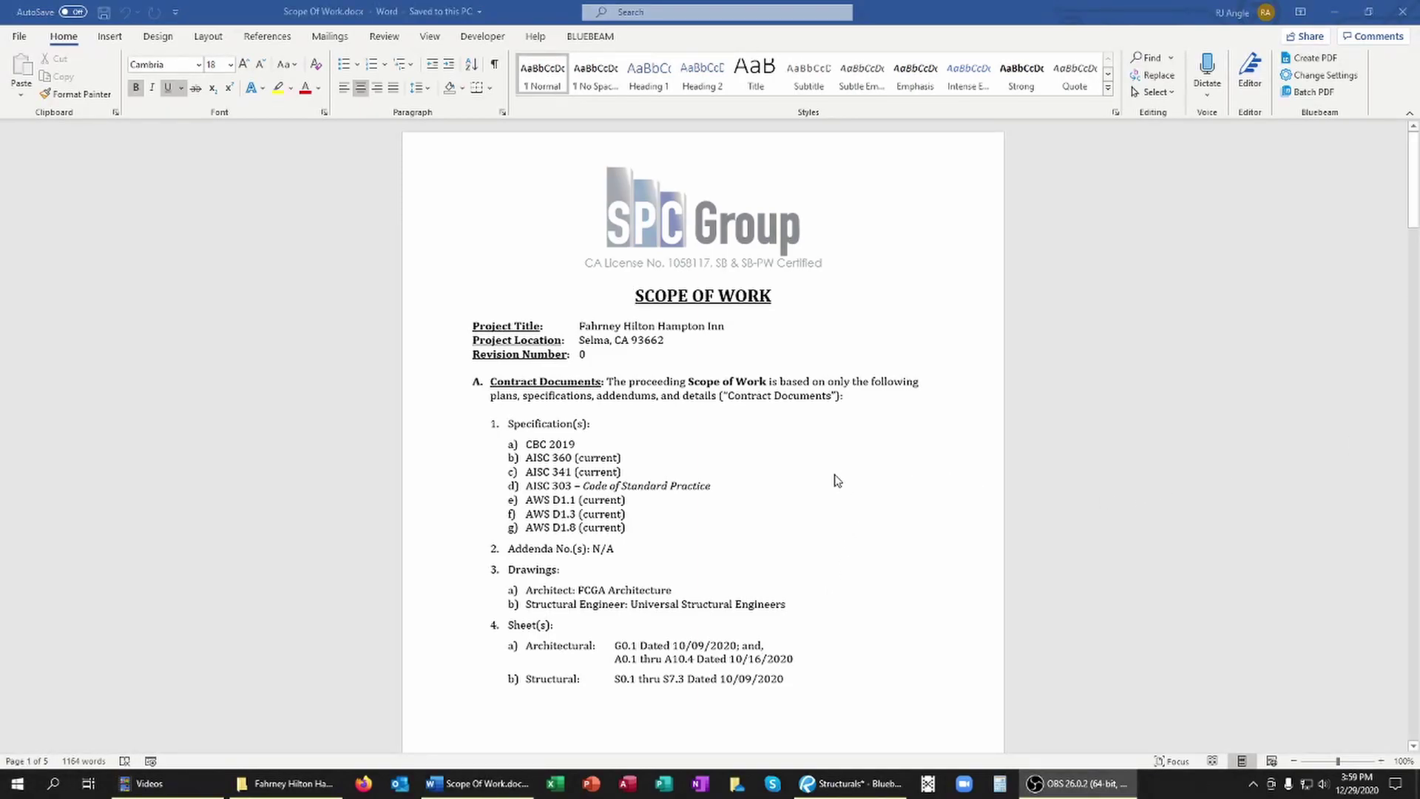
# Step: Scroll to page 2's Structural Steel list of HSS 4-1/2x4-1/2x3/16 columns and moment-frame steel
pyautogui.scroll(-3, 873, 446)
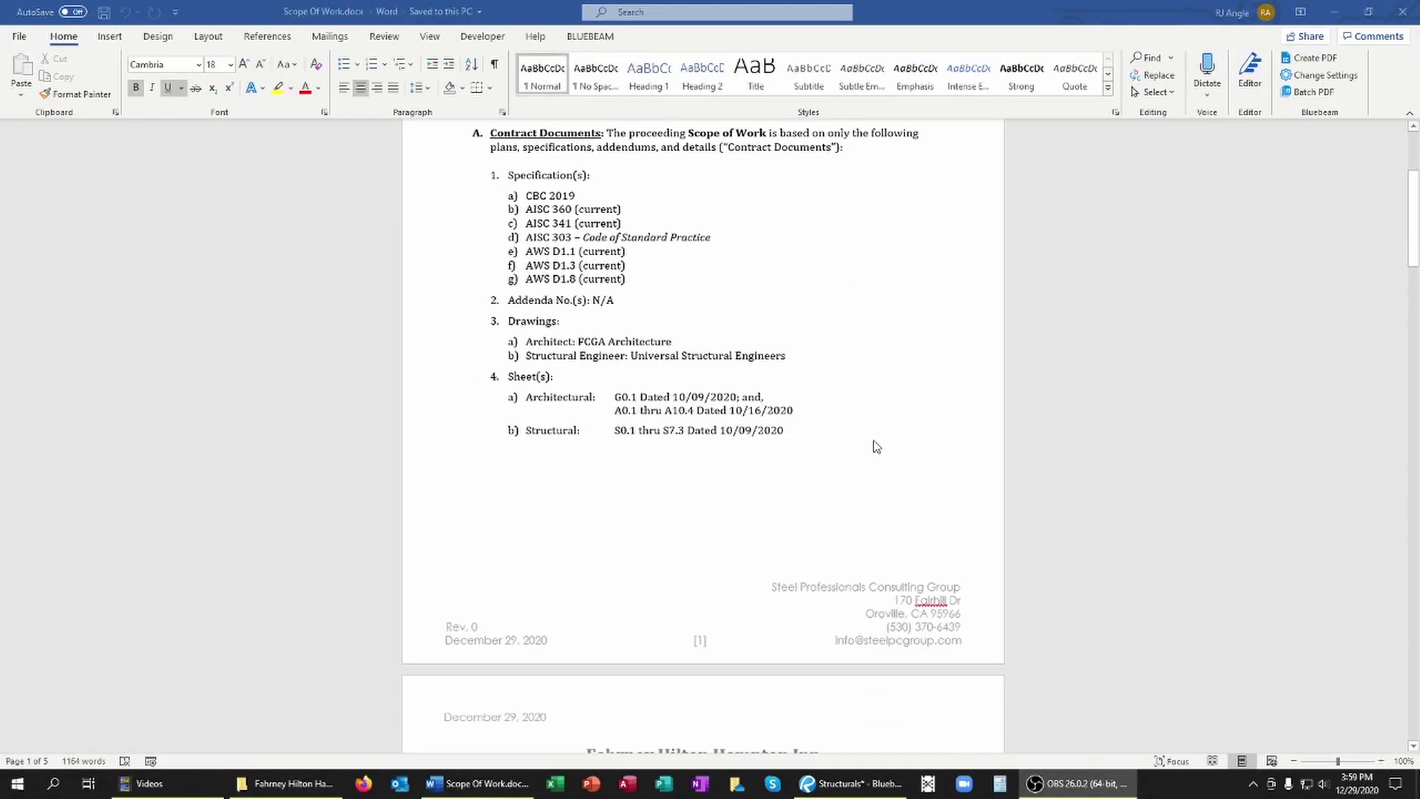
pyautogui.scroll(-7, 875, 444)
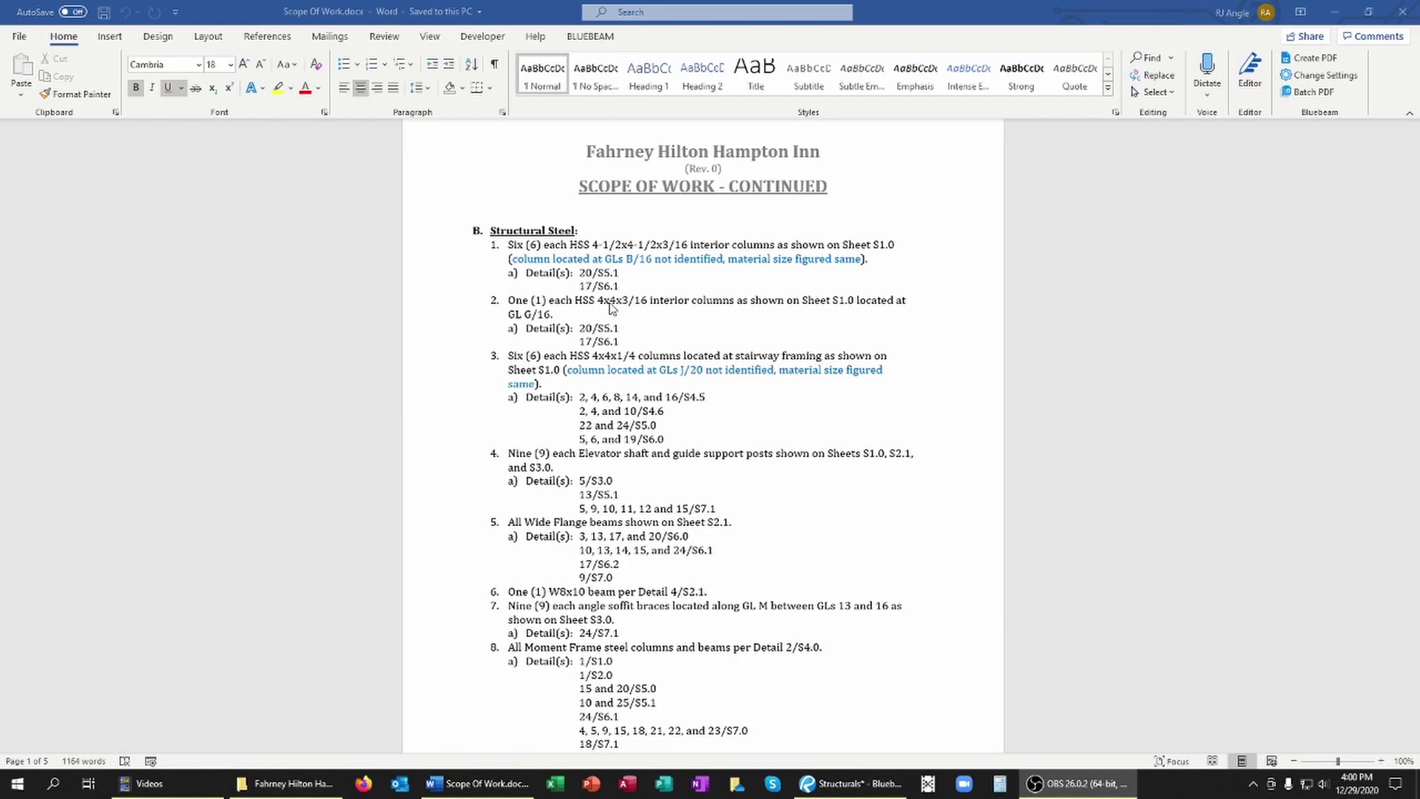
# Step: Scroll past the Miscellaneous Steel elevator pit ladder items to the Specific Exclusions page
pyautogui.scroll(-3, 610, 309)
pyautogui.scroll(3, 522, 270)
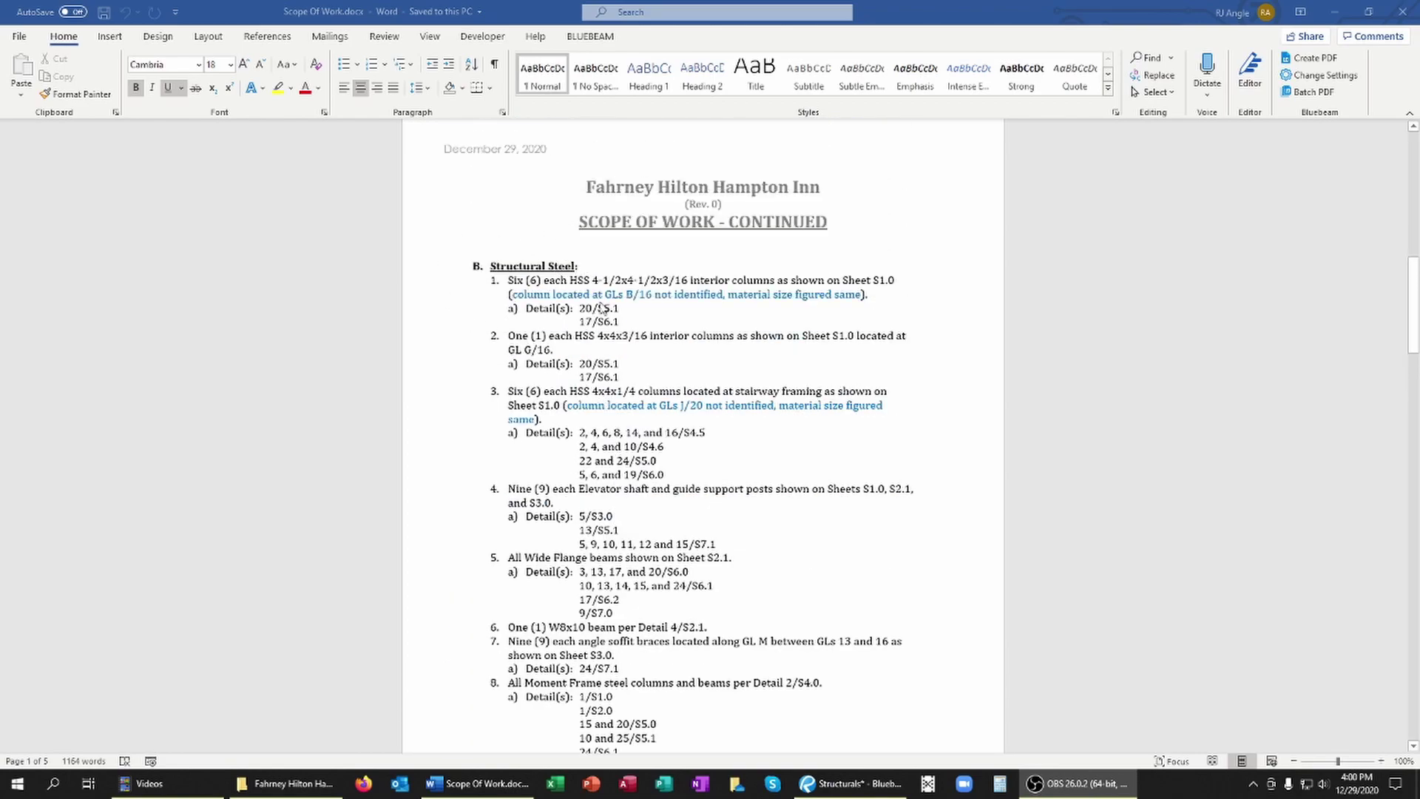
pyautogui.scroll(-5, 636, 369)
pyautogui.scroll(-5, 673, 363)
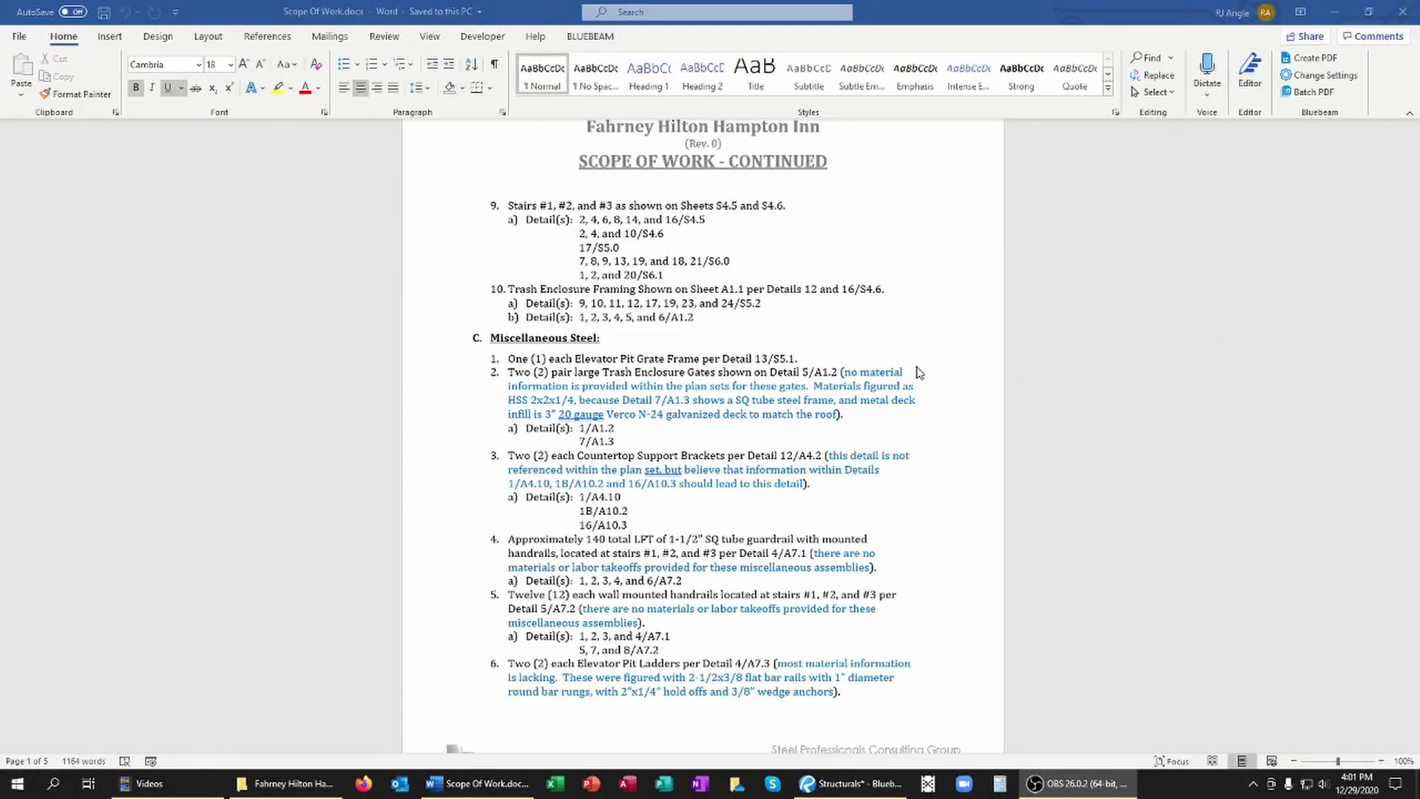
# Step: Scroll through Specific Exclusions items 5 to 18 onto the next page and back up
pyautogui.scroll(-7, 936, 357)
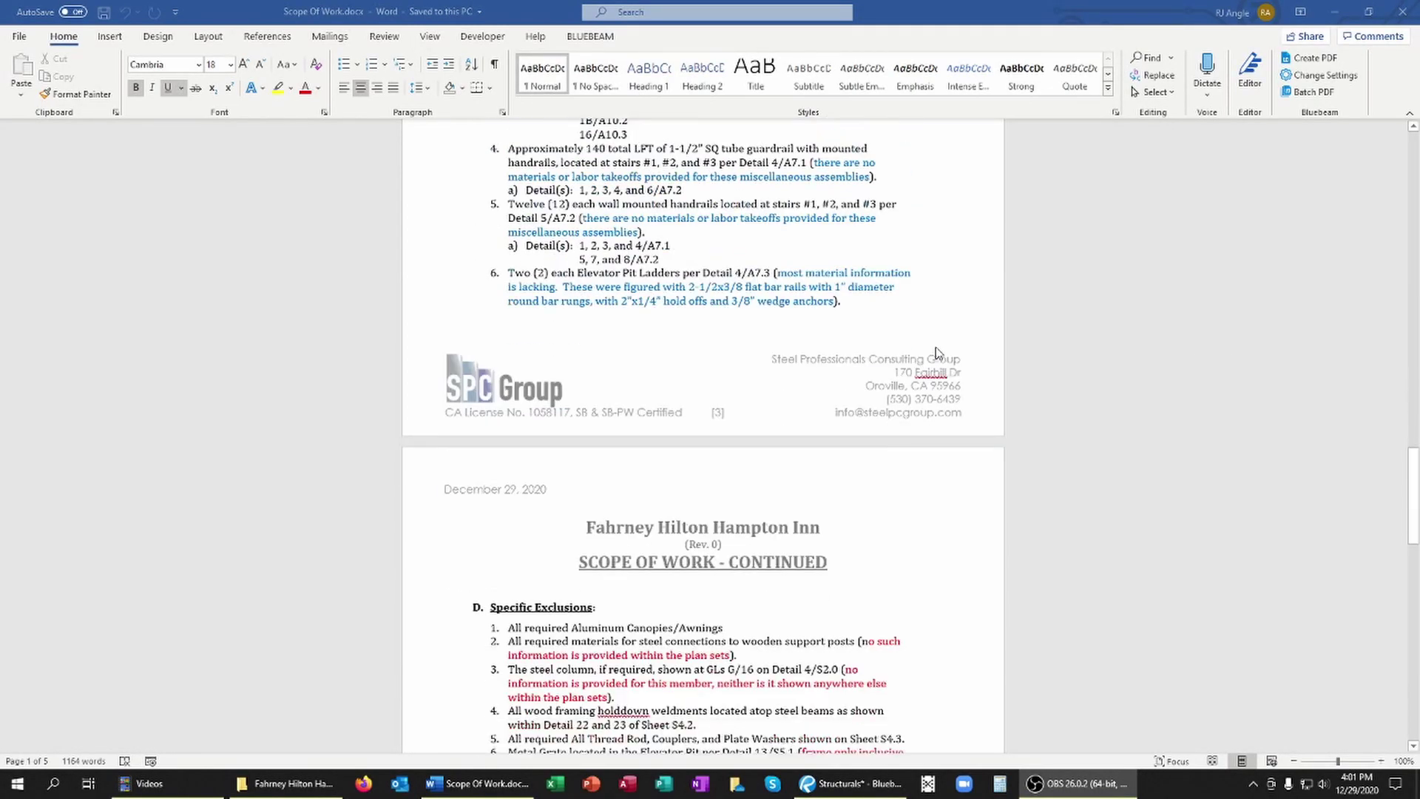
pyautogui.scroll(-3, 939, 357)
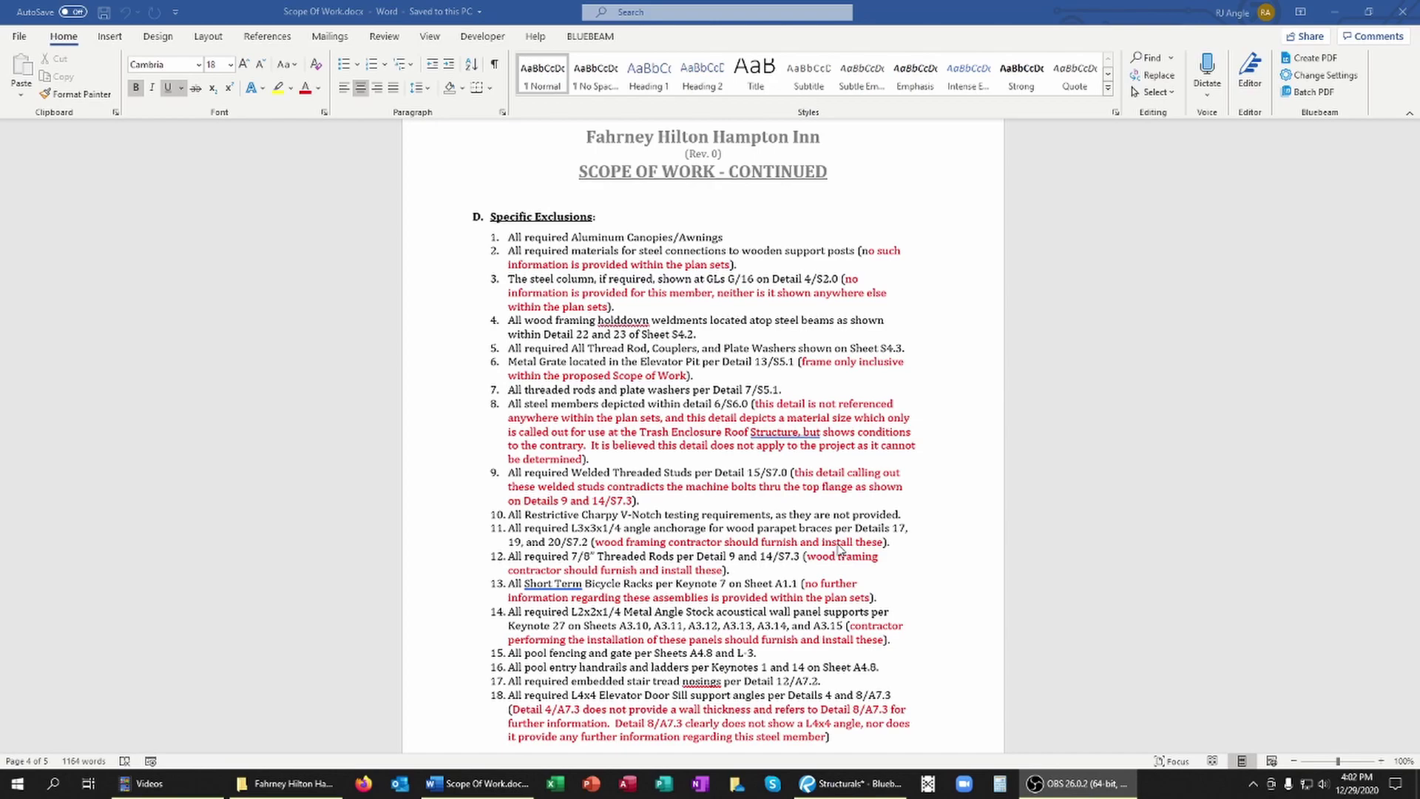
pyautogui.scroll(-10, 839, 547)
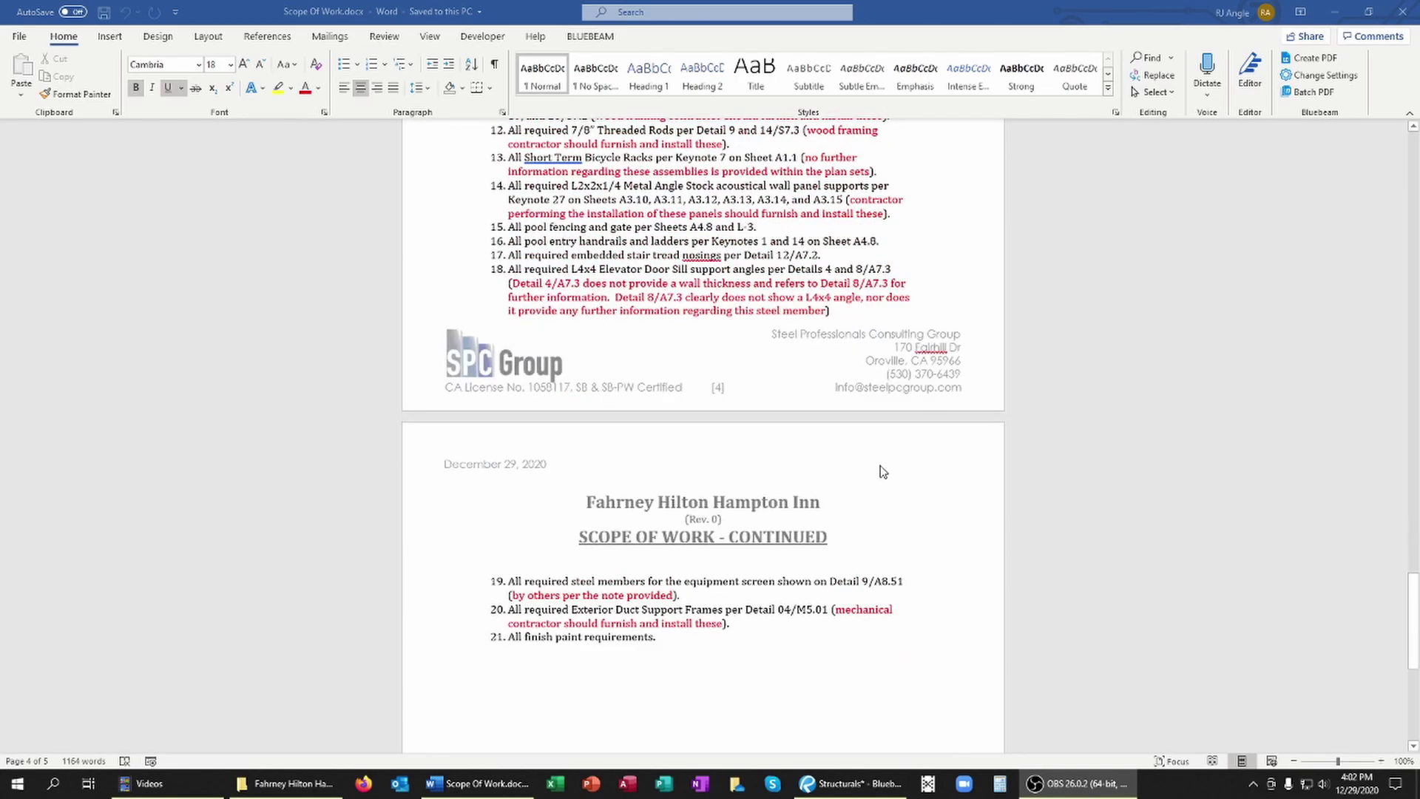
pyautogui.scroll(9, 946, 492)
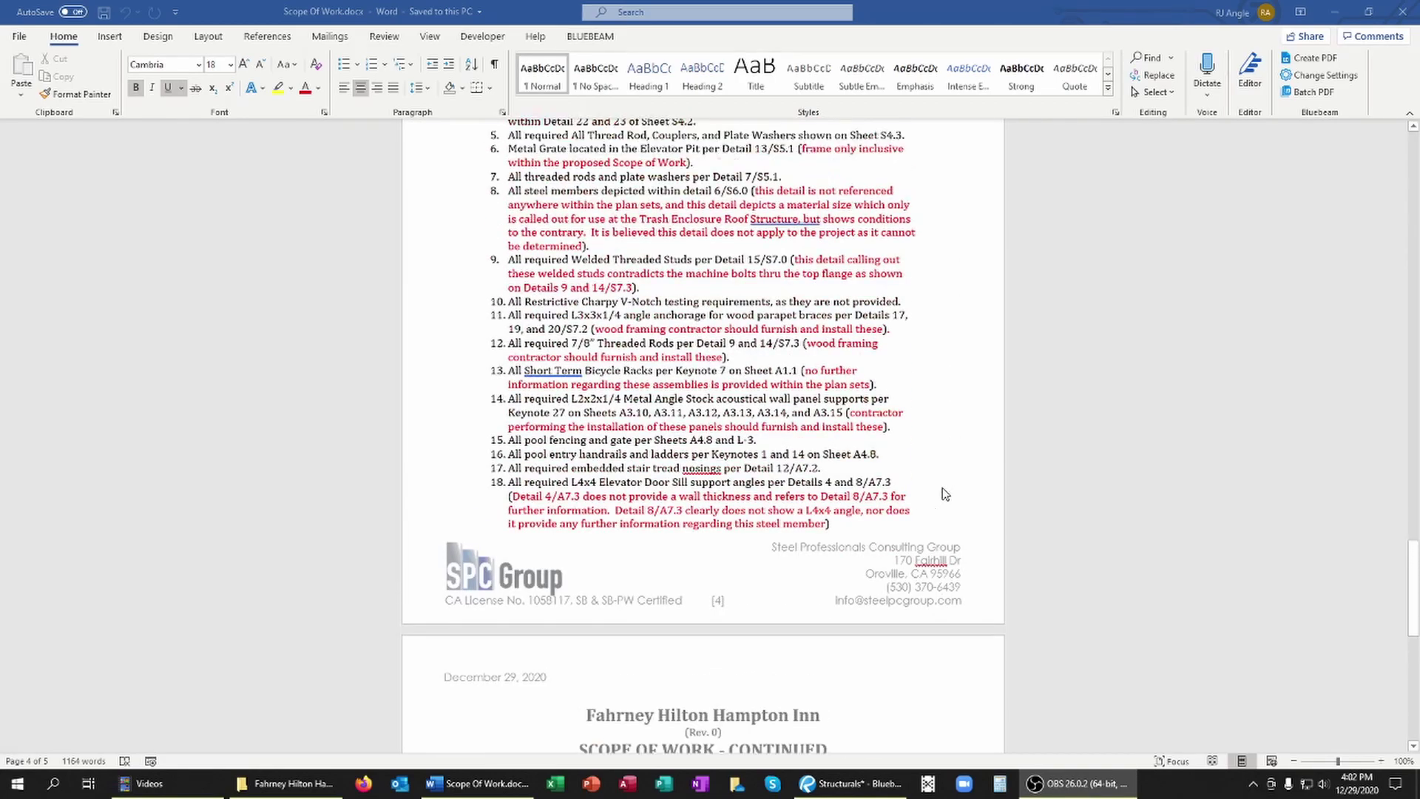